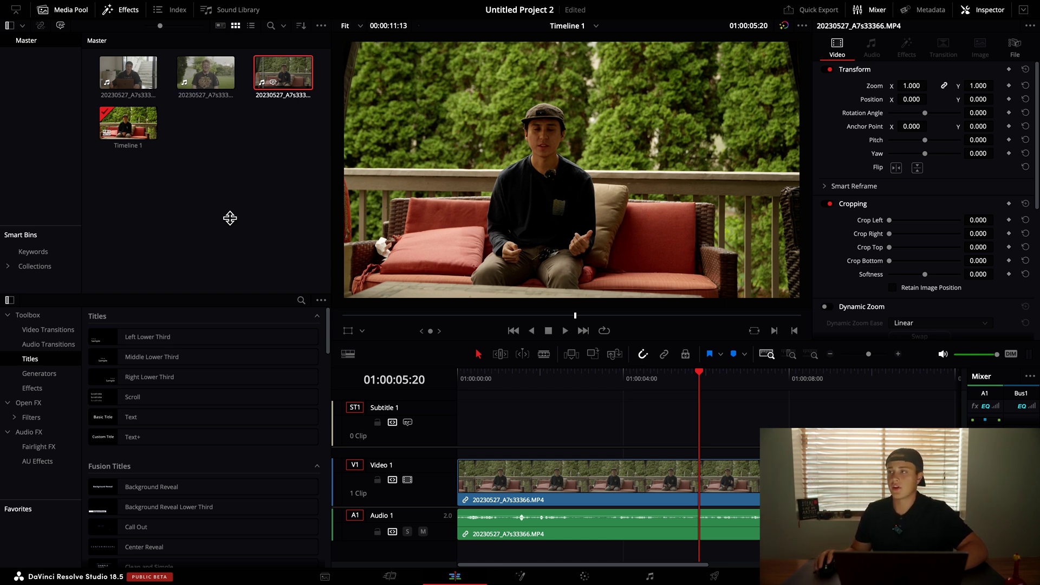
- Park the Timeline 1 playhead at 01:00:09:09 and bring up the 20230527_A7s33366.MP4 clip's context menu
left_click_drag(678, 386, 759, 387)
scroll(742, 389, "right", 5)
left_click(623, 388)
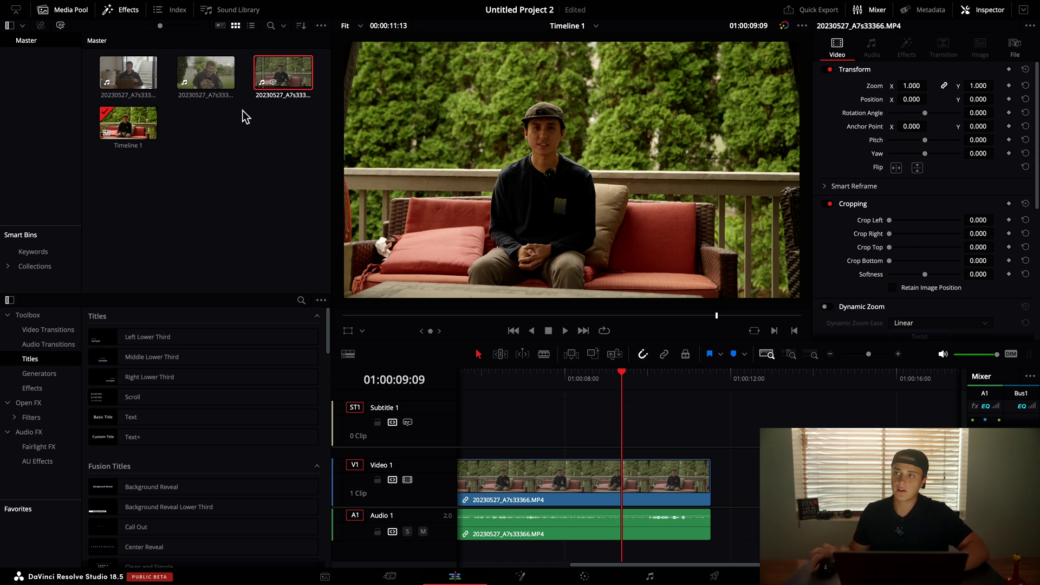
right_click(279, 80)
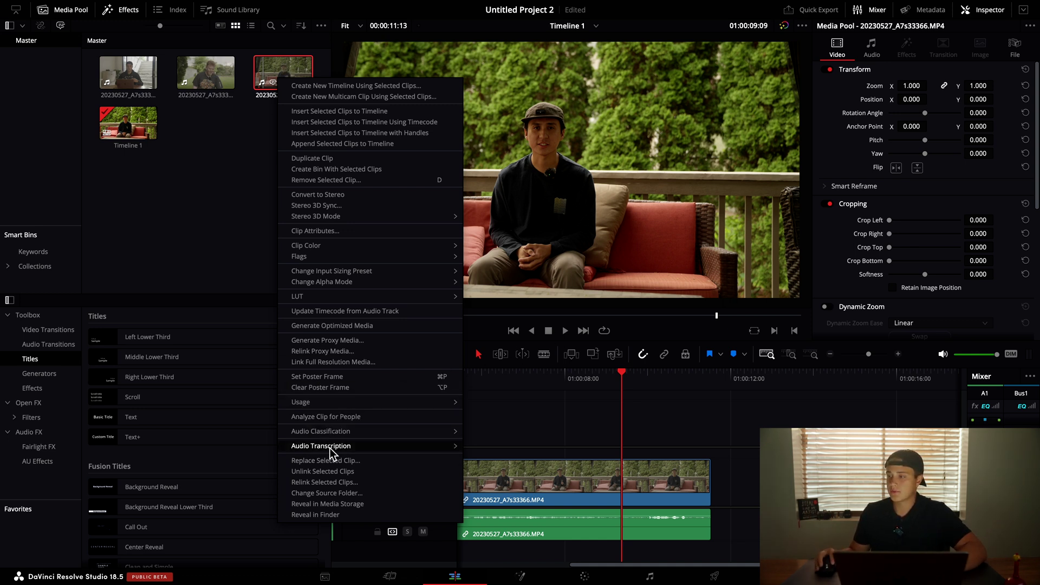
- Run Audio Transcription > Transcribe on 20230527_A7s33366.MP4 to open its transcript
mouse_move(330, 446)
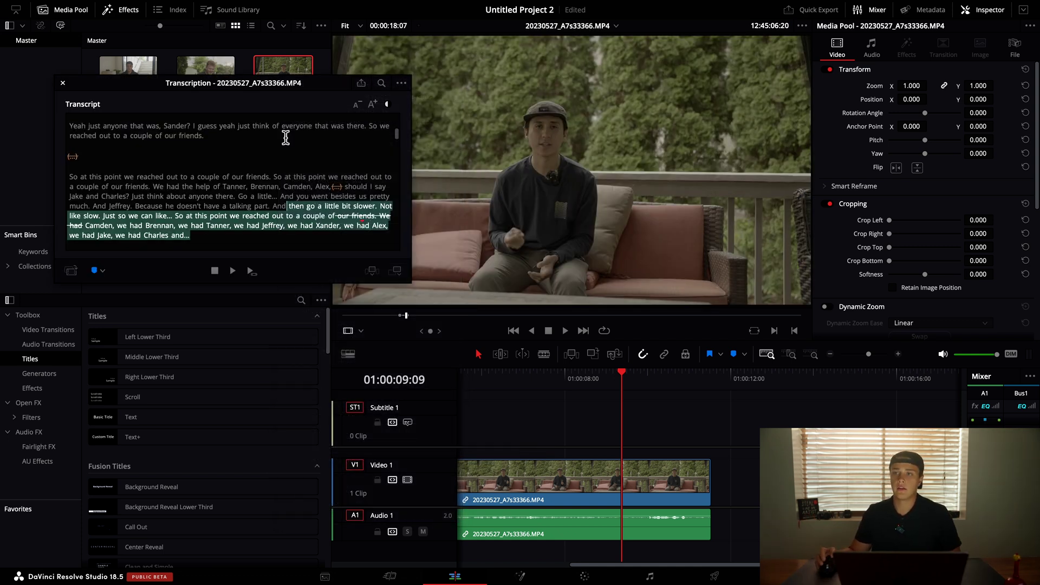
- Find and select the whole 'In the beginning…' paragraph in the transcript
scroll(285, 138, "up", 5)
scroll(277, 189, "down", 10)
scroll(275, 186, "down", 10)
scroll(276, 186, "down", 5)
scroll(276, 186, "down", 1)
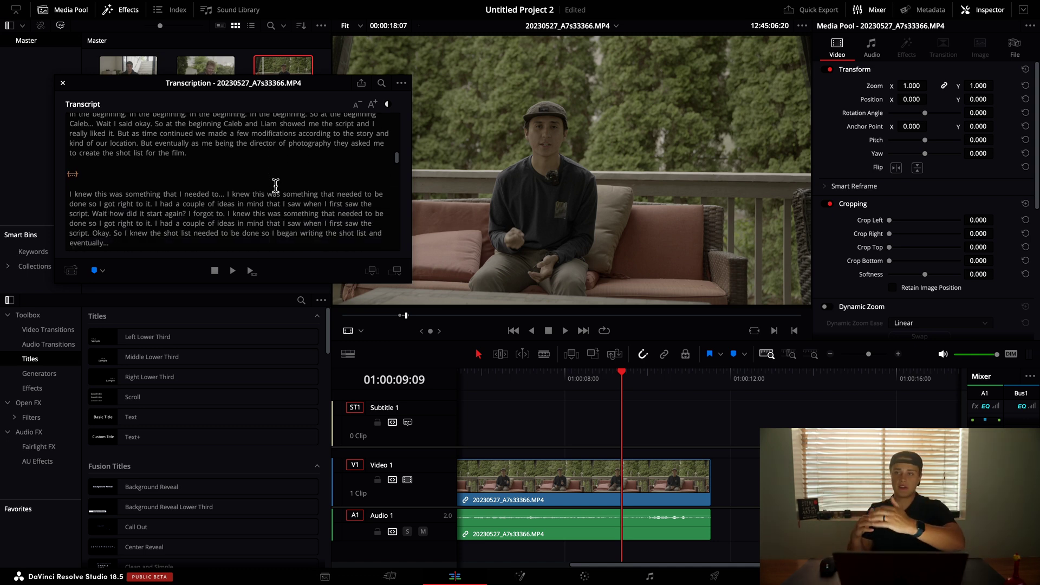
scroll(246, 199, "up", 3)
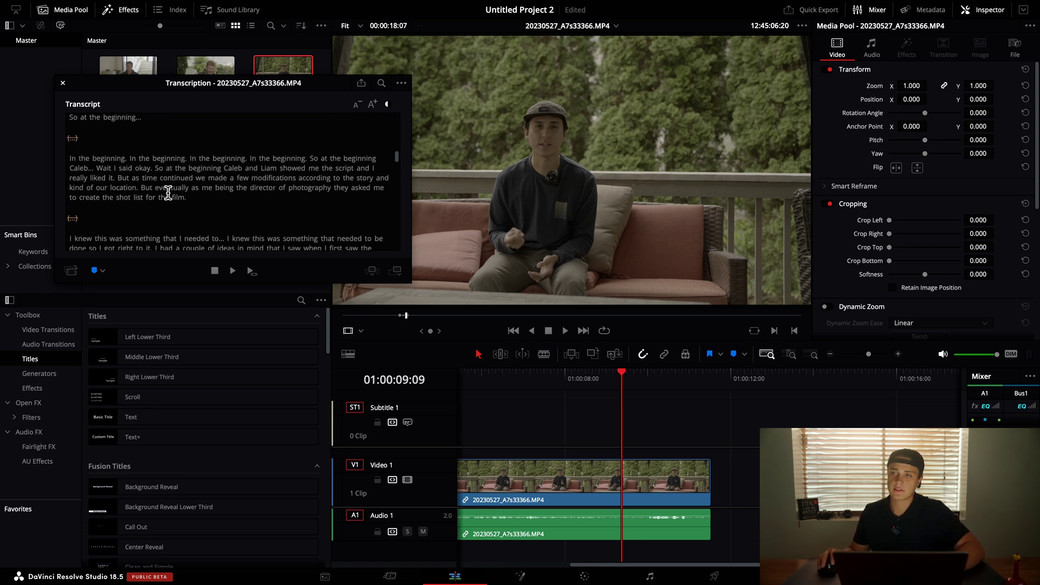
left_click_drag(71, 159, 221, 193)
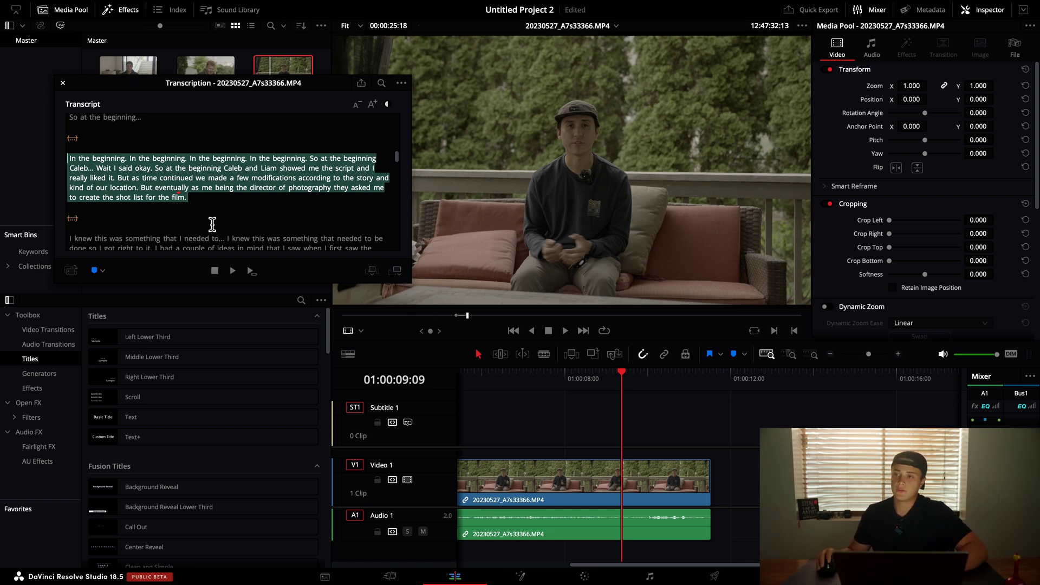
- Cue the clip to the word 'something' and play a short preview
scroll(236, 229, "down", 3)
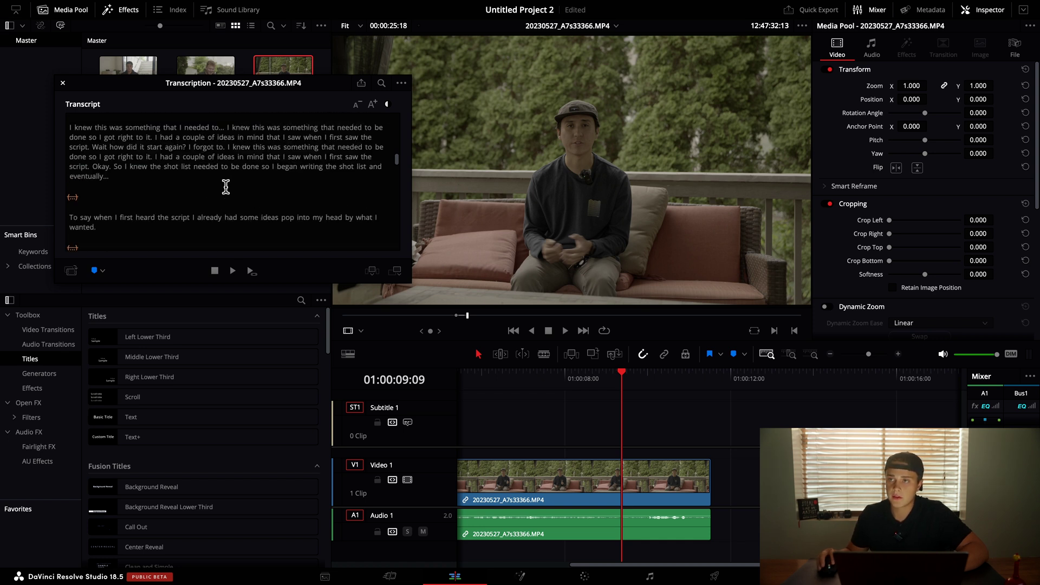
left_click(141, 139)
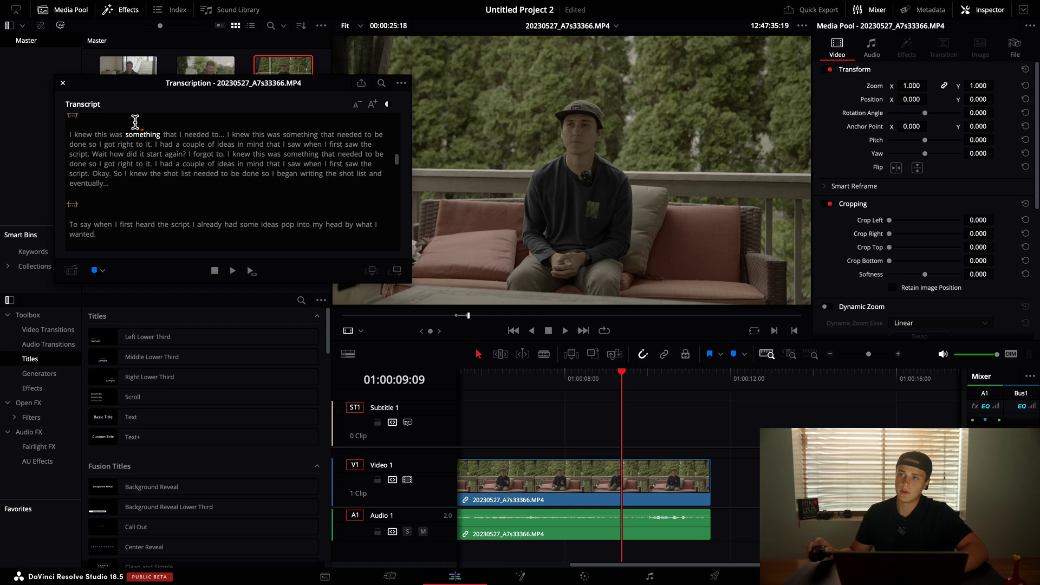
key("space")
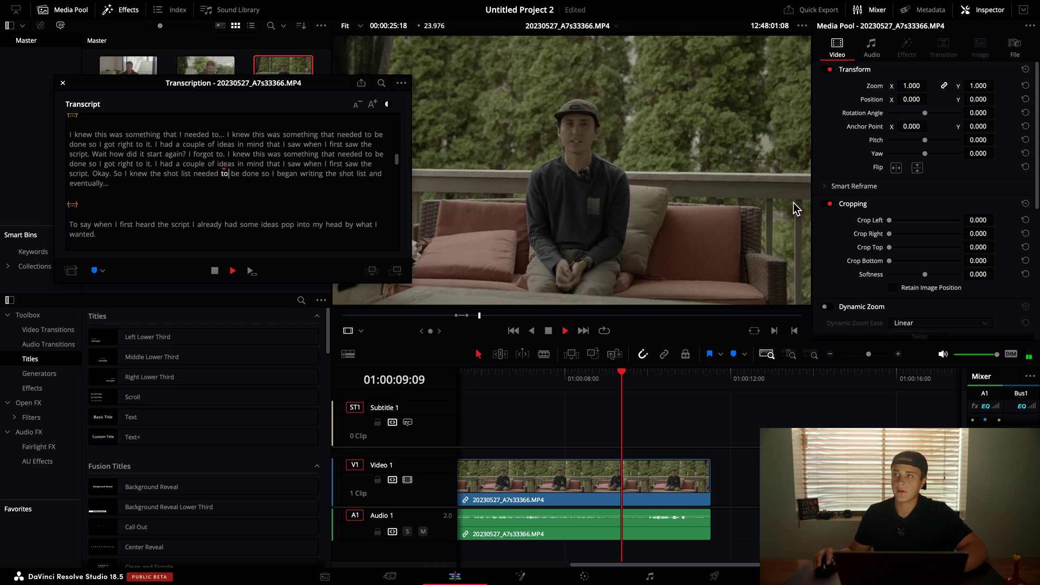
key("space")
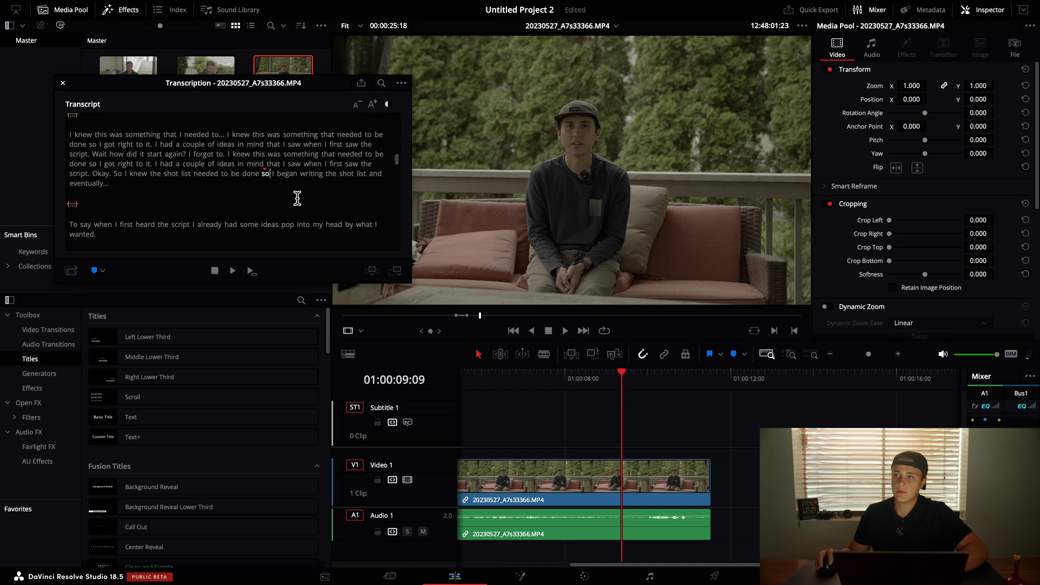
- Strike 'I had a couple of ideas in', then select 'was something' through 'I knew this'
scroll(297, 199, "up", 1)
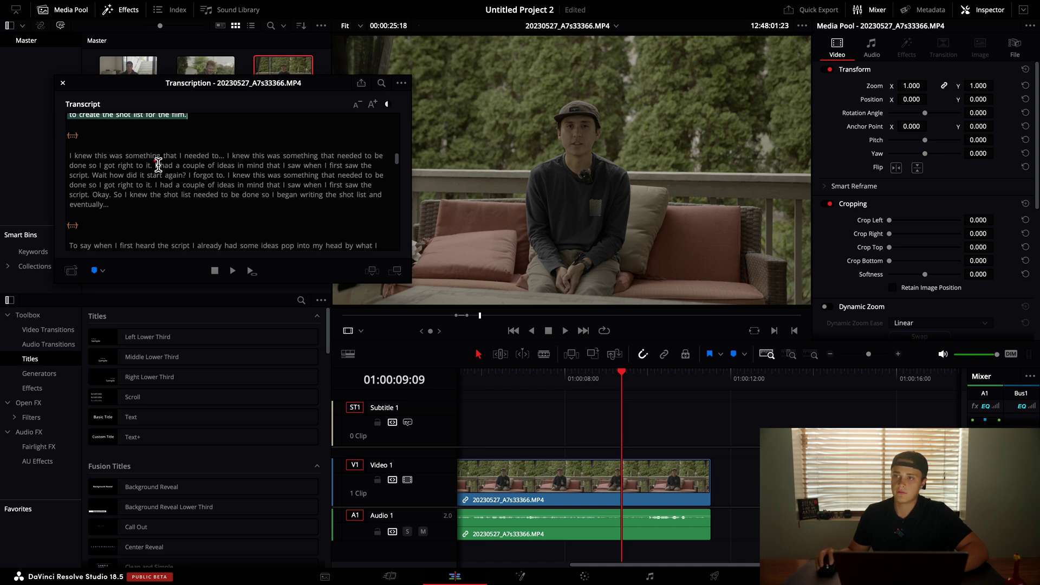
left_click_drag(156, 166, 240, 162)
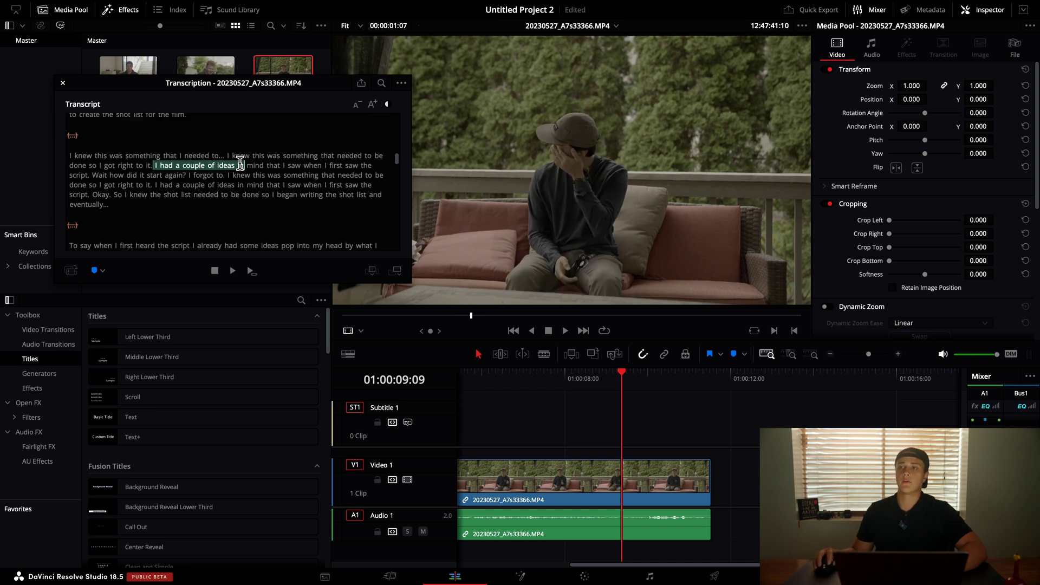
mouse_move(188, 172)
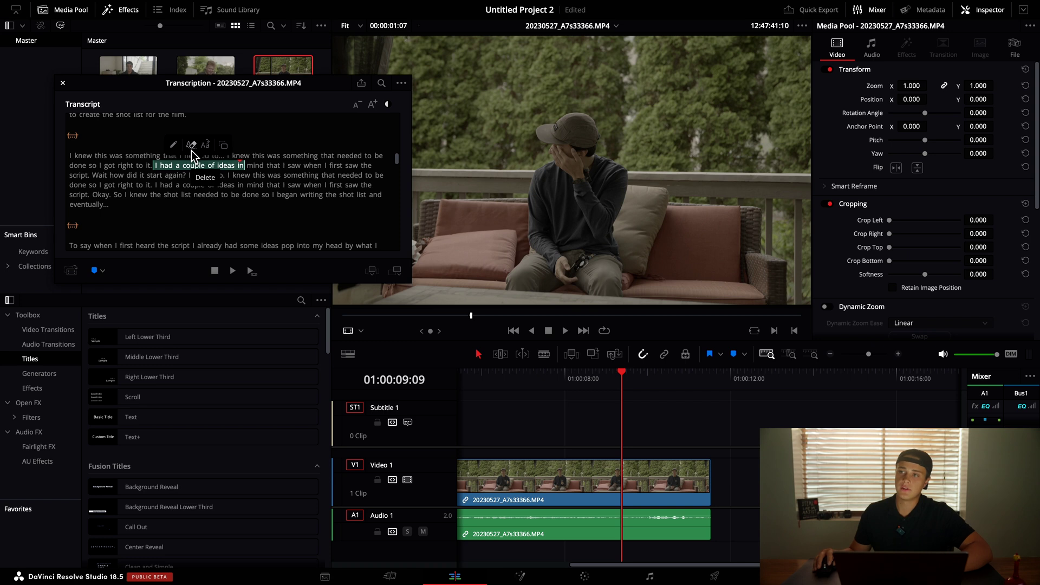
left_click(190, 151)
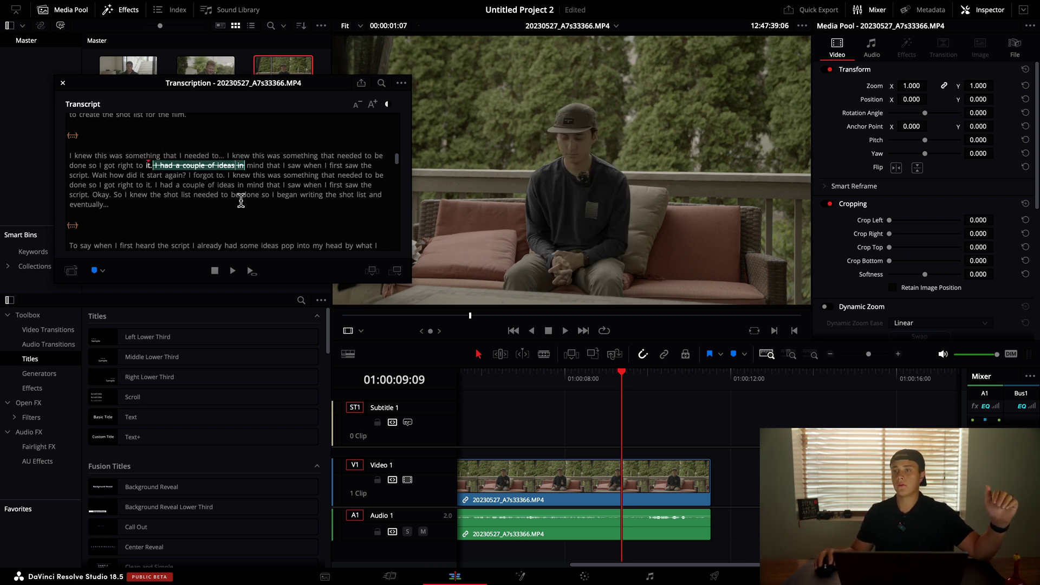
left_click_drag(109, 156, 555, 461)
scroll(301, 229, "down", 1)
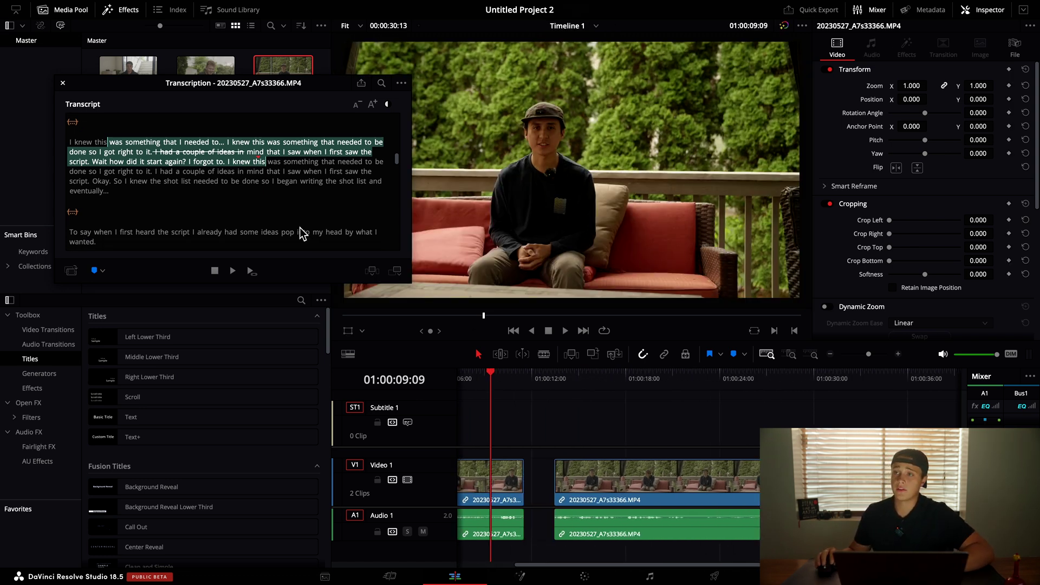
- Remove silent portions from the transcript and show its Find/Replace fields
left_click(400, 84)
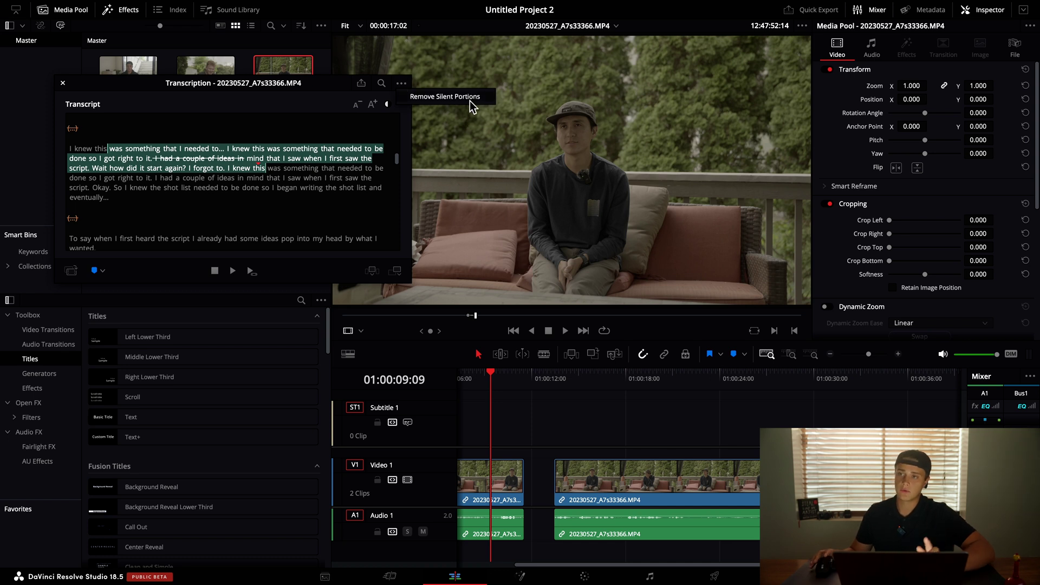
left_click(469, 99)
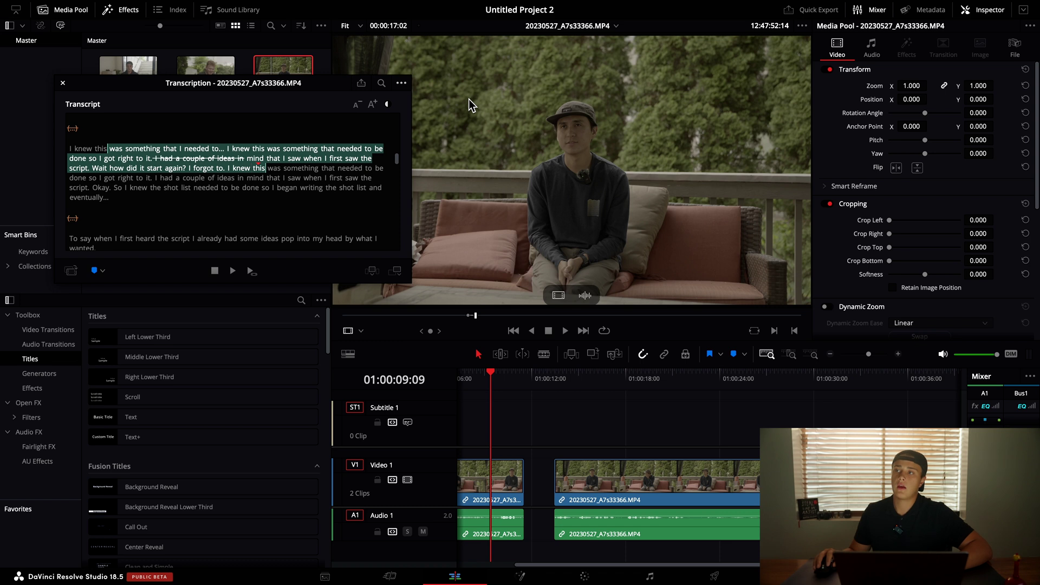
left_click(381, 85)
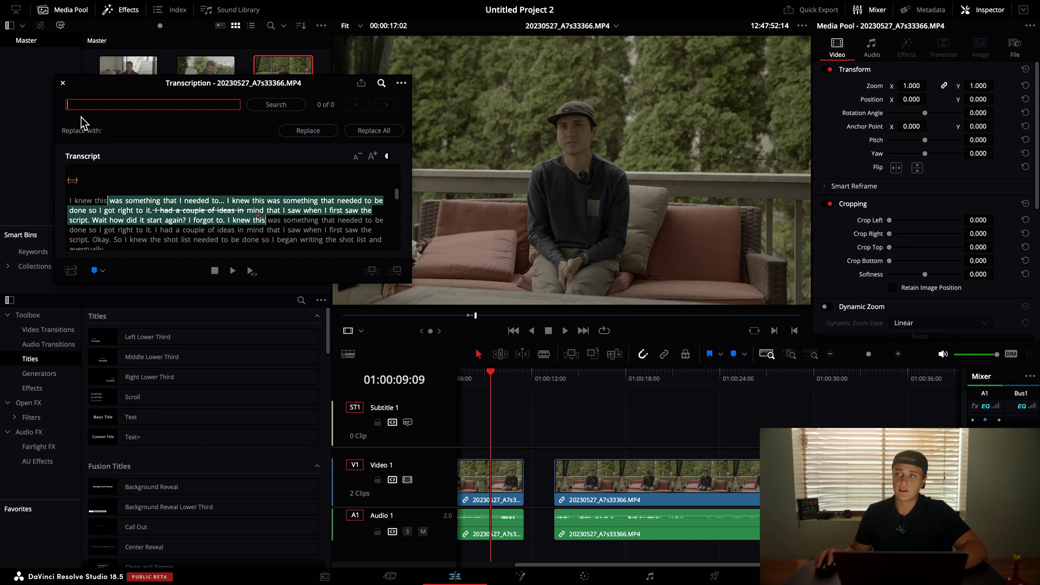
- Cancel the transcript text export and clear the timeline clip selection
left_click(366, 86)
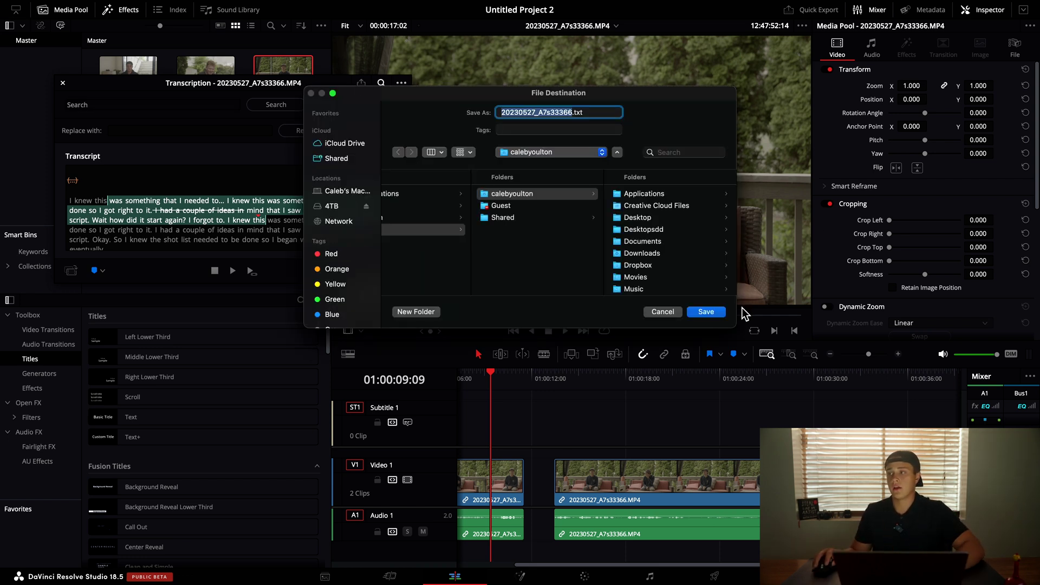
left_click(663, 313)
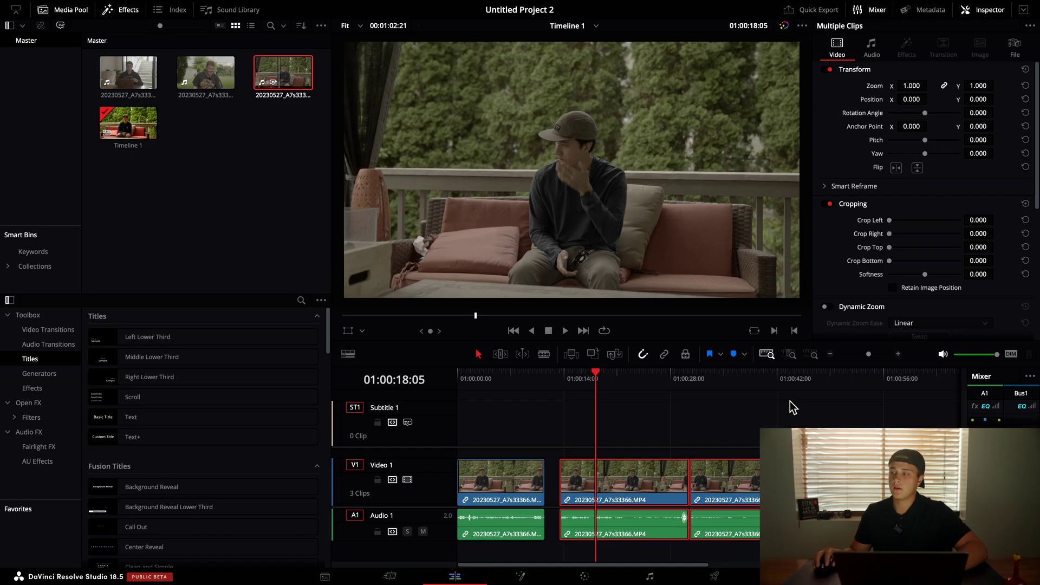
left_click(627, 433)
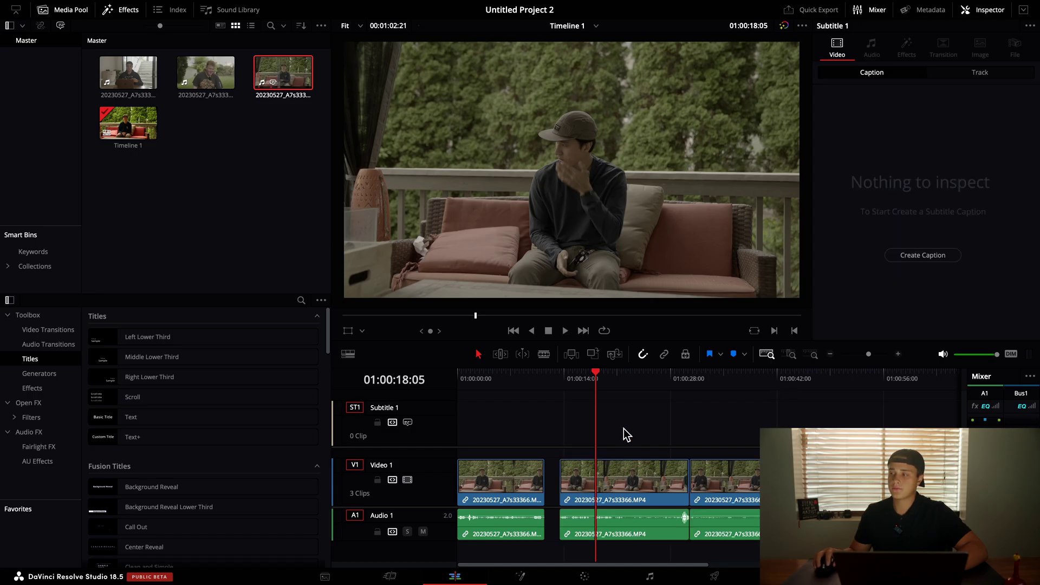
- Select the middle and right V1 clips and choose Timeline > Create Subtitles from Audio
left_click_drag(596, 420, 755, 515)
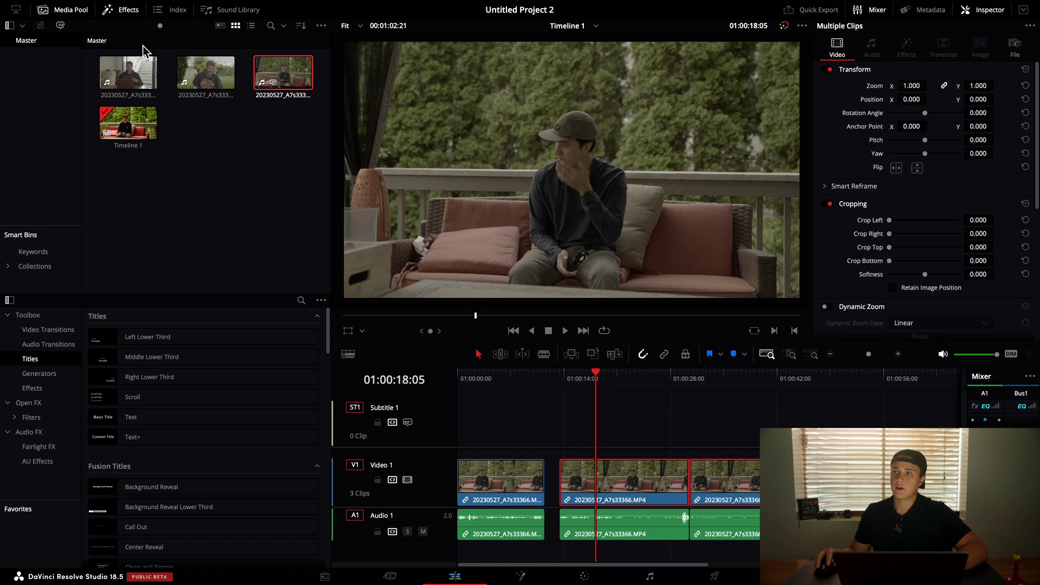
left_click(173, 6)
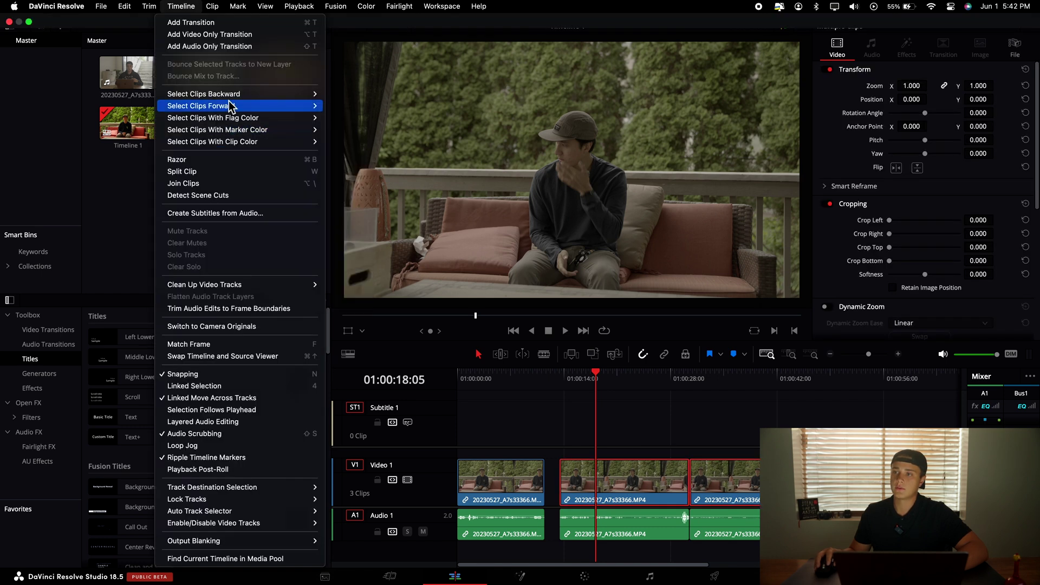
left_click(218, 217)
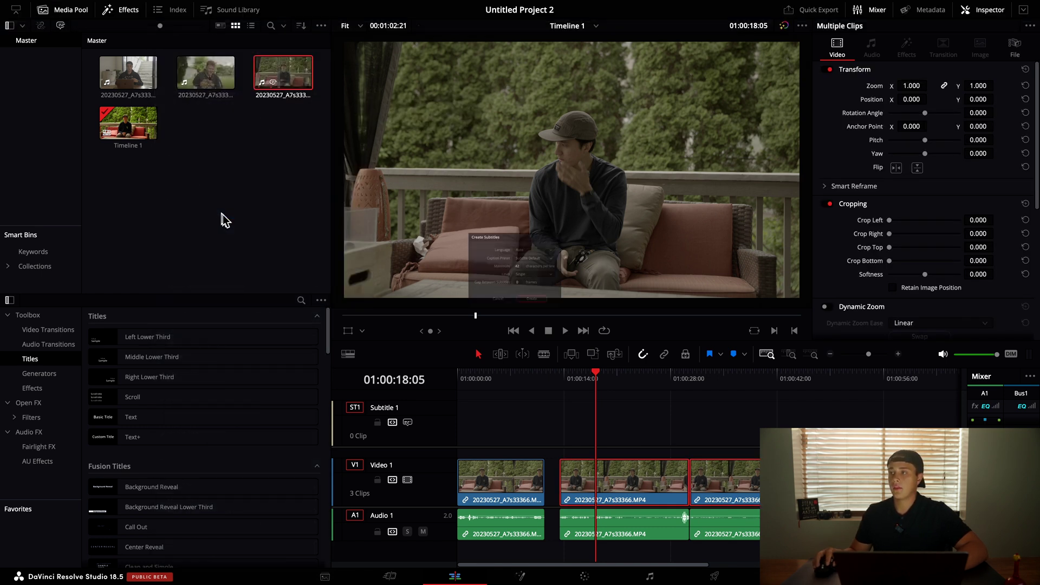
- Keep language Auto and Subtitle Default preset (42 characters, single line), then generate subtitles
left_click(588, 235)
scroll(574, 314, "down", 3)
scroll(574, 314, "up", 3)
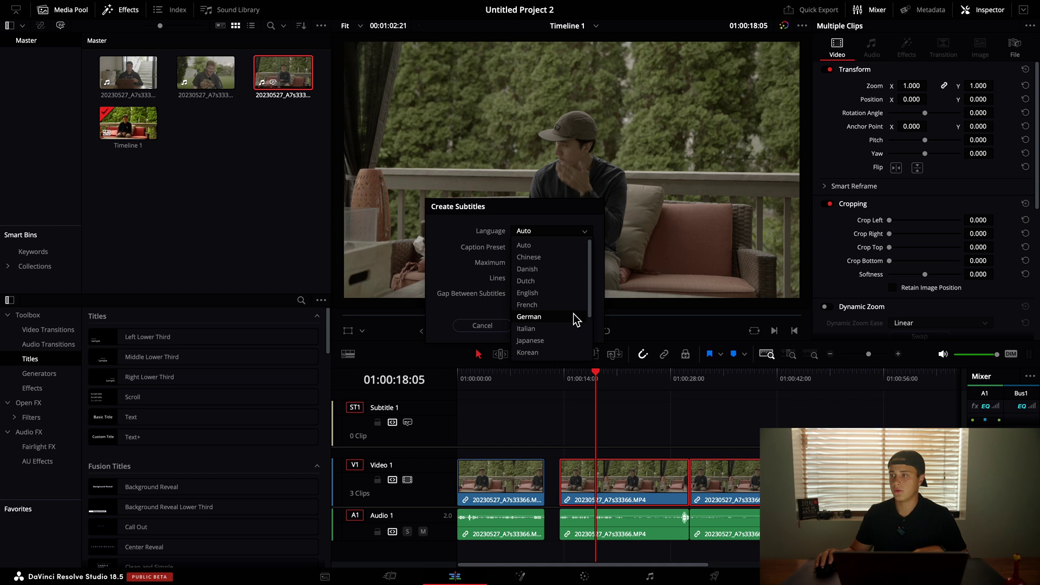
scroll(573, 314, "down", 3)
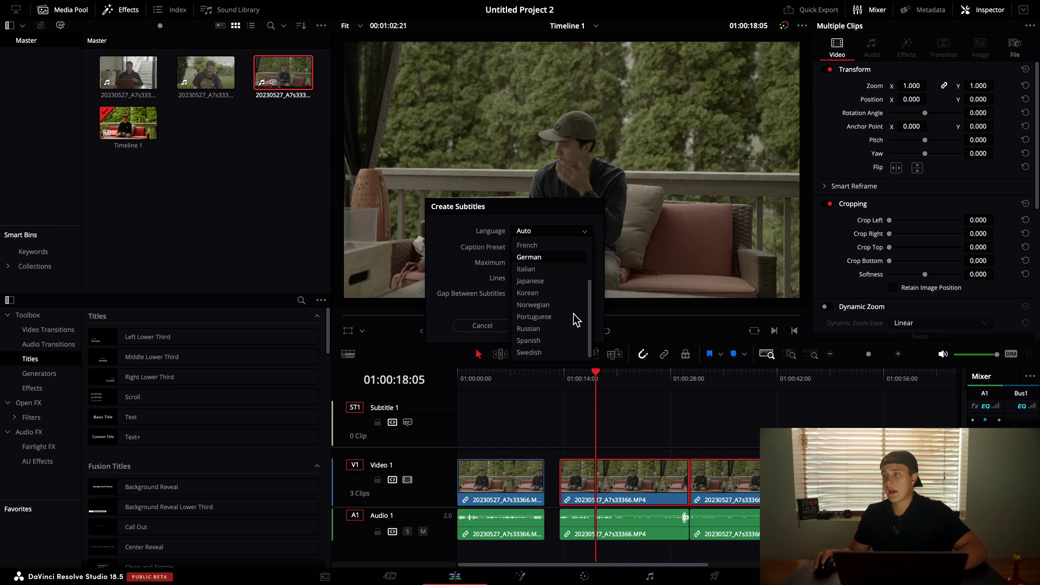
scroll(574, 310, "up", 3)
left_click(468, 265)
left_click(528, 235)
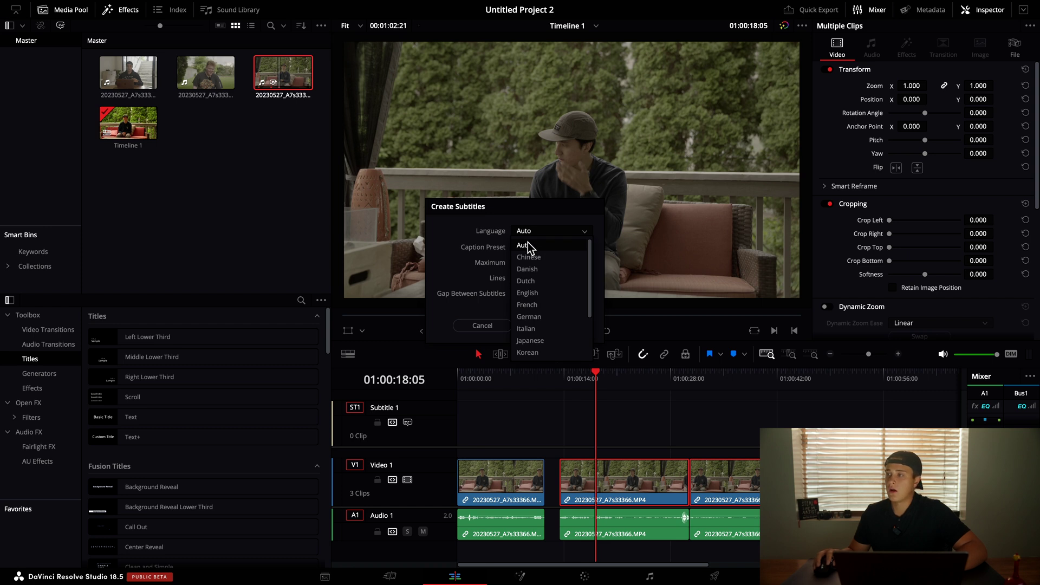
left_click(466, 240)
left_click(567, 250)
left_click(492, 249)
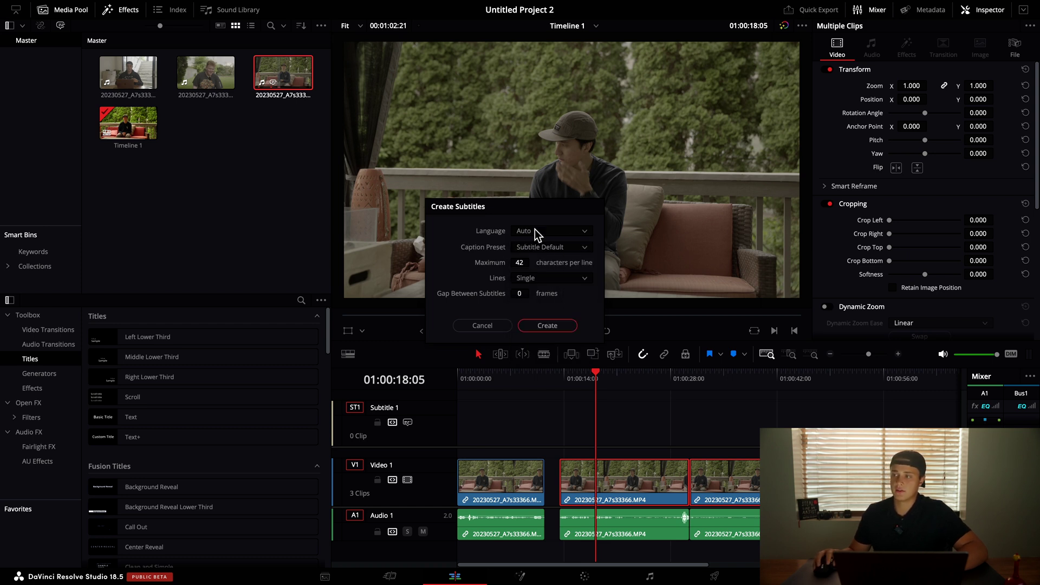
left_click(550, 326)
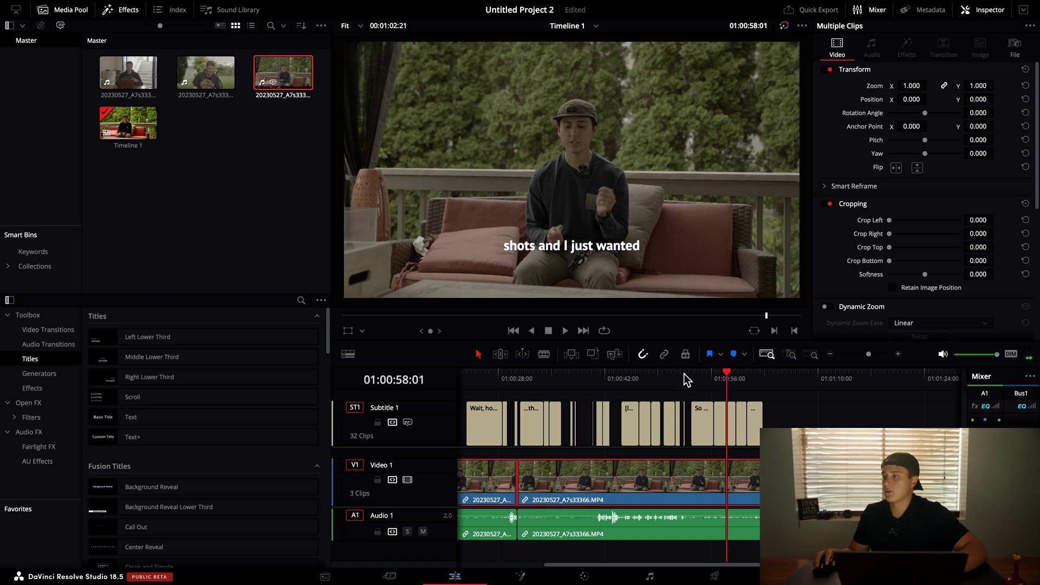
- Play back from 01:00:56:09 to check the new subtitles
left_click(714, 383)
key("space")
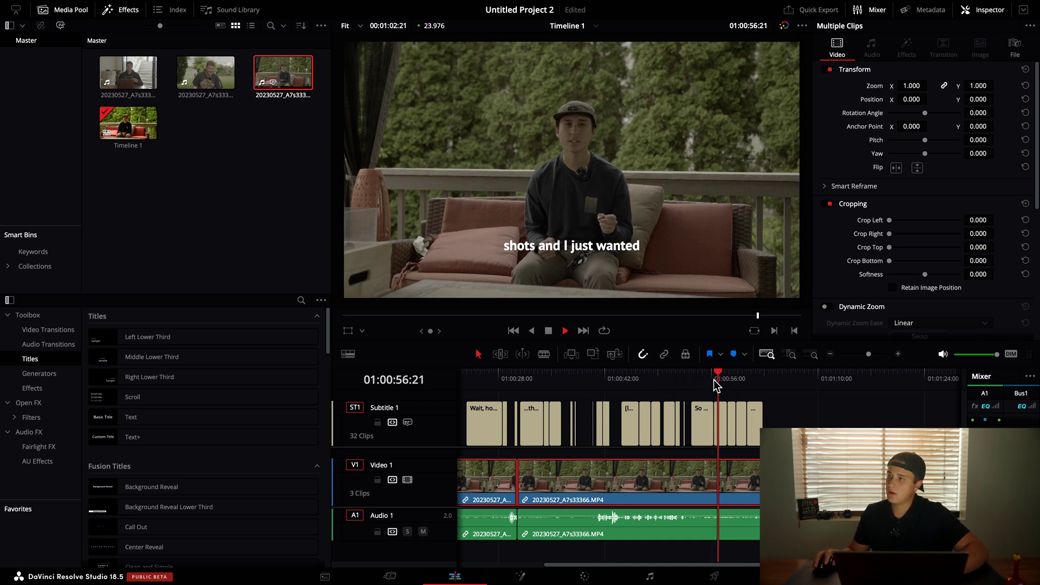
key("space")
- Set the Subtitle 1 track font to Sinhala MN in the Inspector's track style
left_click(732, 425)
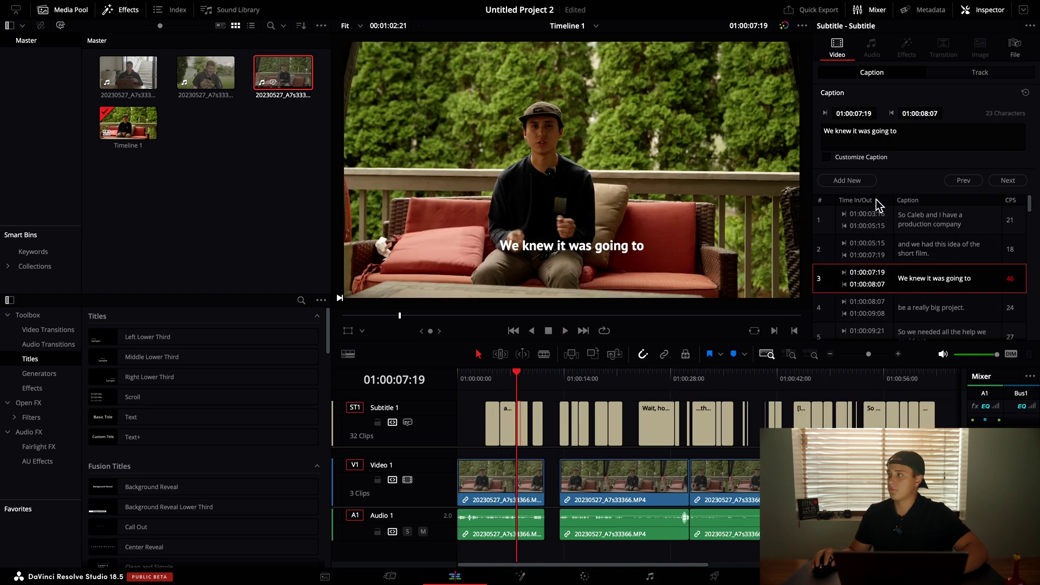
scroll(669, 397, "up", 3)
scroll(572, 171, "up", 1)
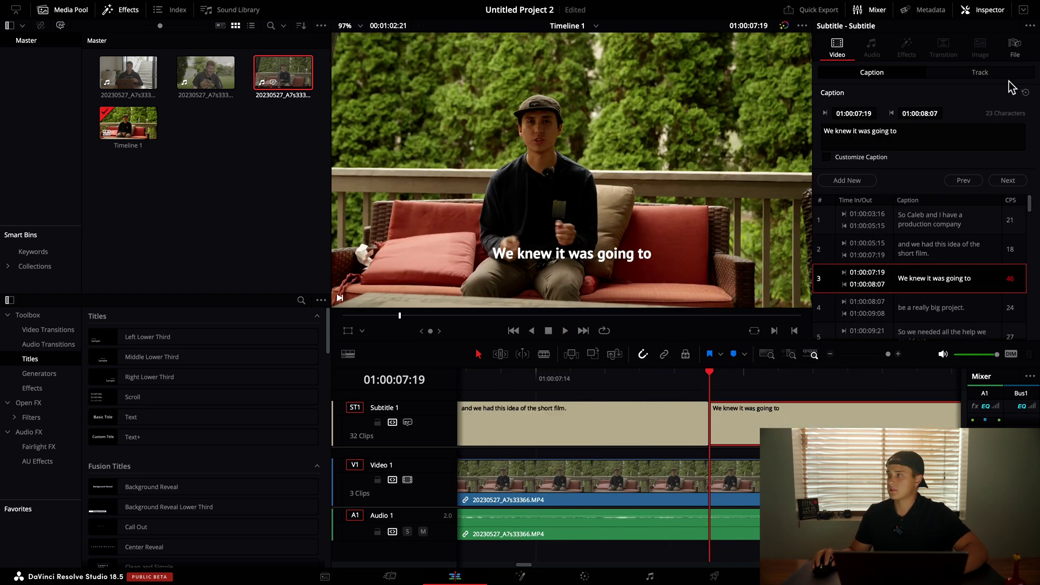
left_click(964, 74)
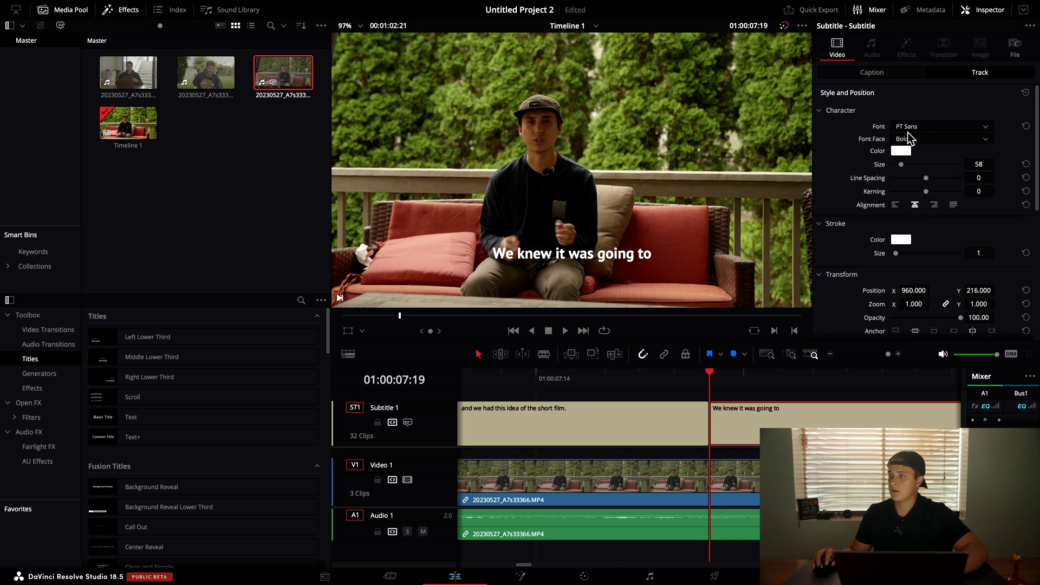
left_click(914, 128)
left_click(912, 414)
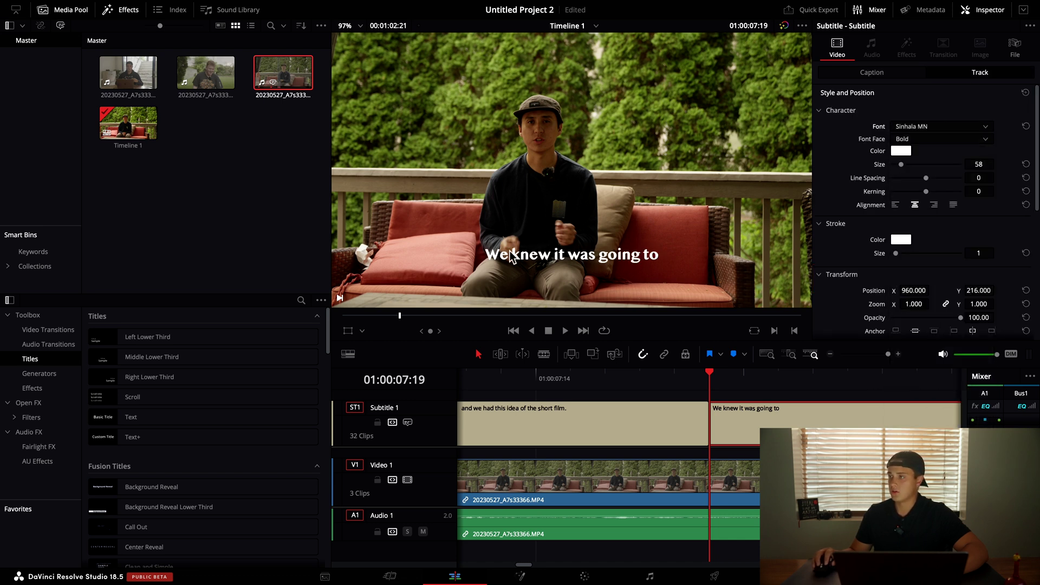
- Step the playhead across nearby subtitles to compare the restyled captions
left_click(808, 379)
left_click(708, 379)
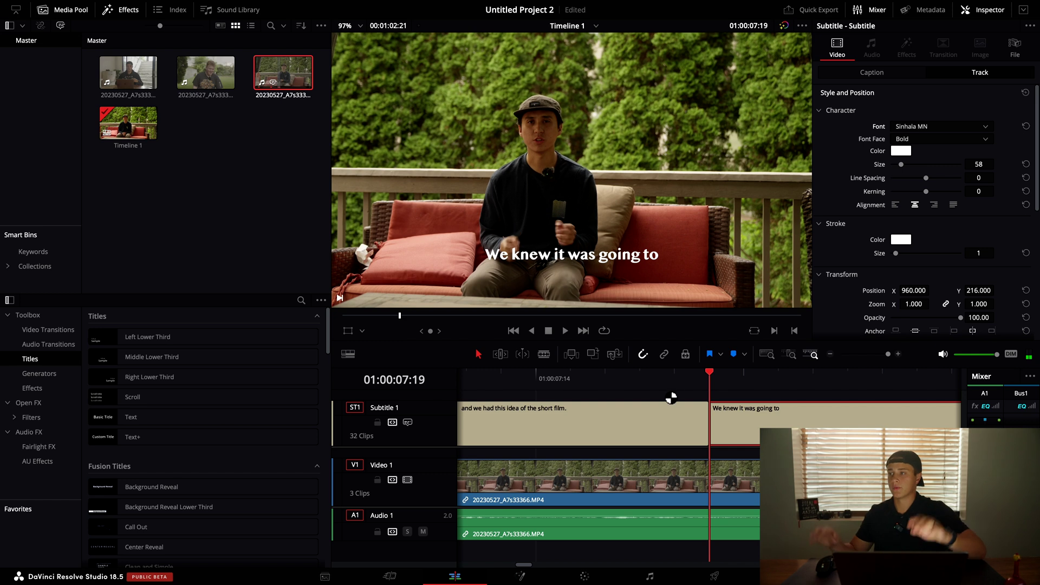
left_click(605, 378)
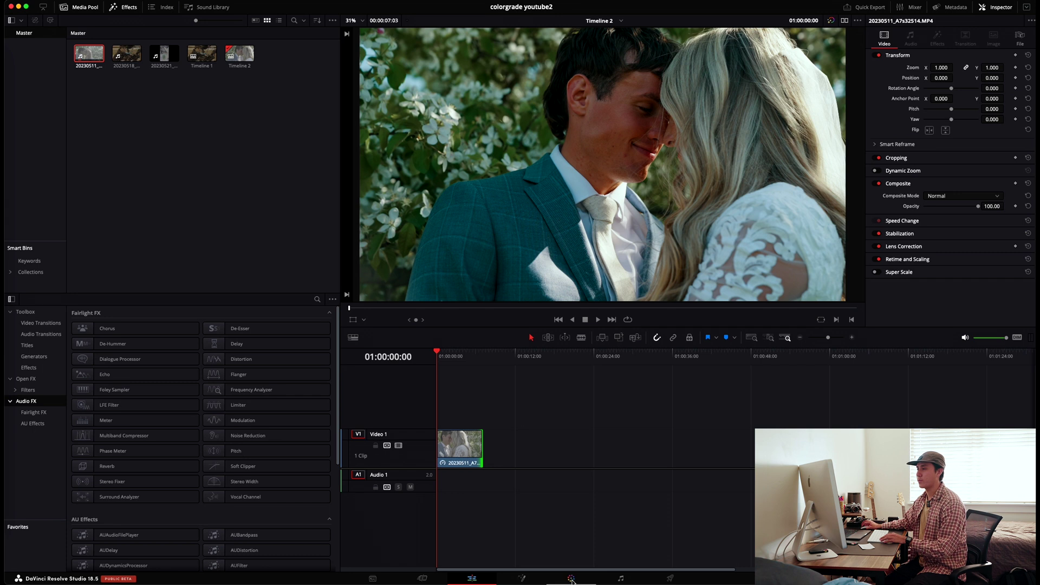
- On the Color page, delete the Layer Mixer and link node 01 directly to node 02
left_click(573, 579)
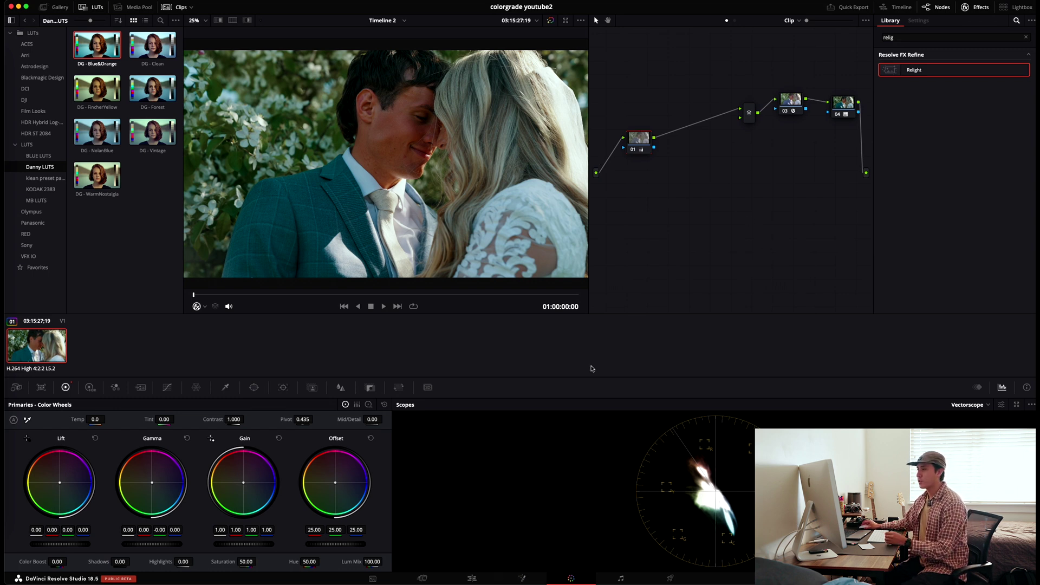
left_click_drag(642, 139, 639, 137)
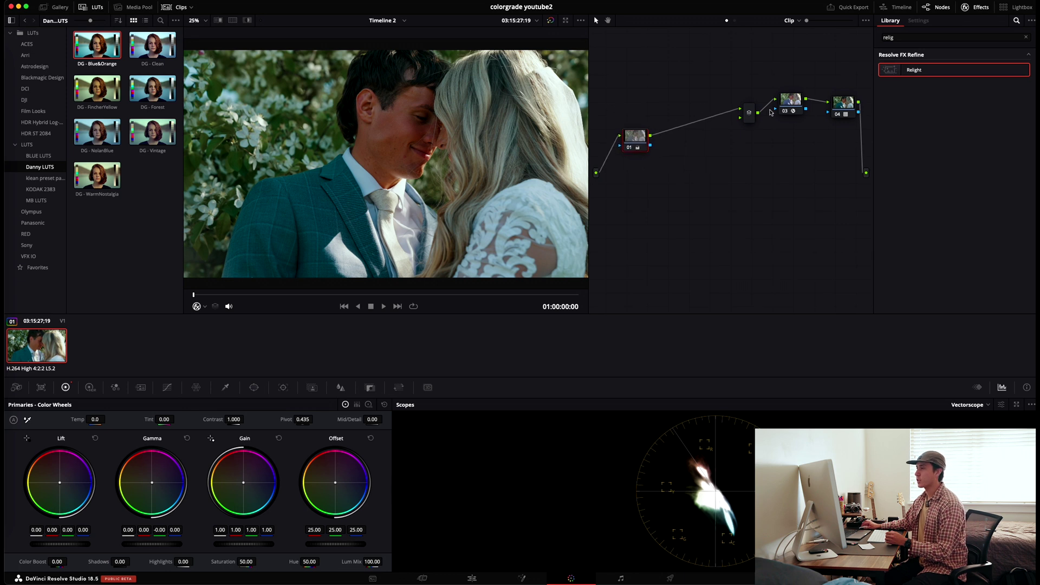
left_click_drag(757, 110, 759, 102)
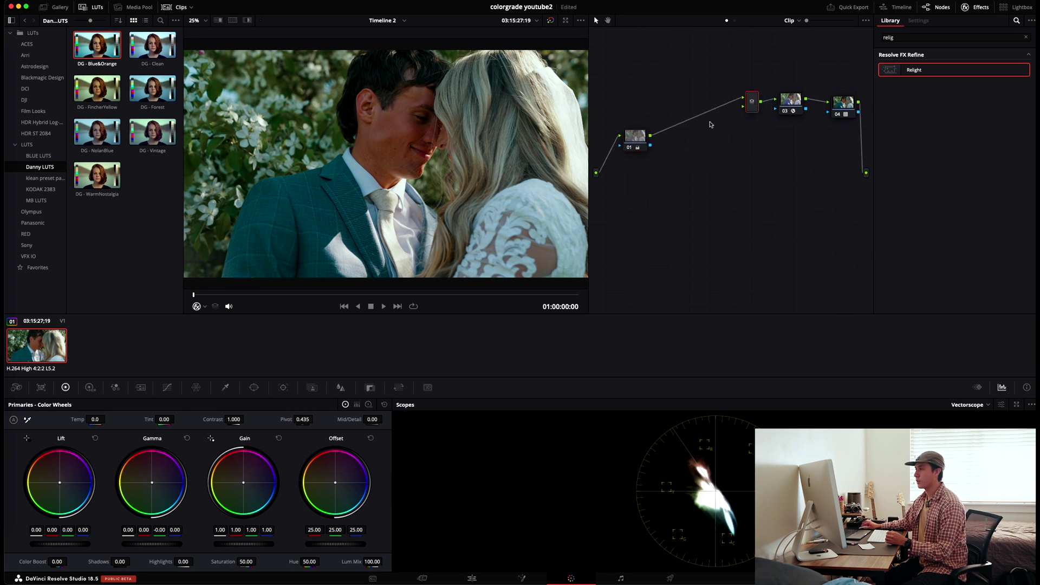
key("Delete")
left_click_drag(649, 135, 721, 133)
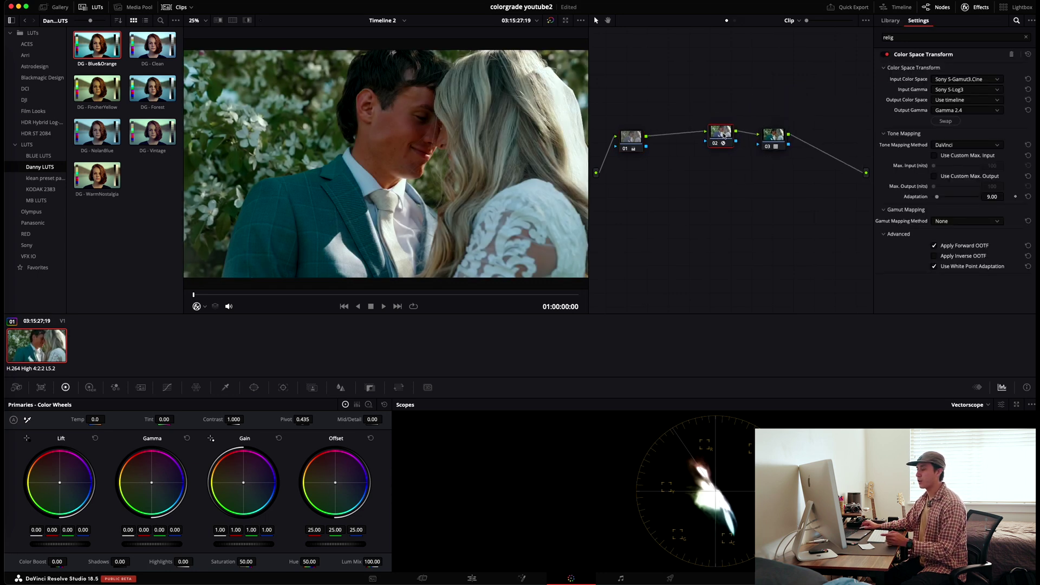
- Select nodes 03 and 01, then move nodes 02 and 03 up and right
left_click(772, 139)
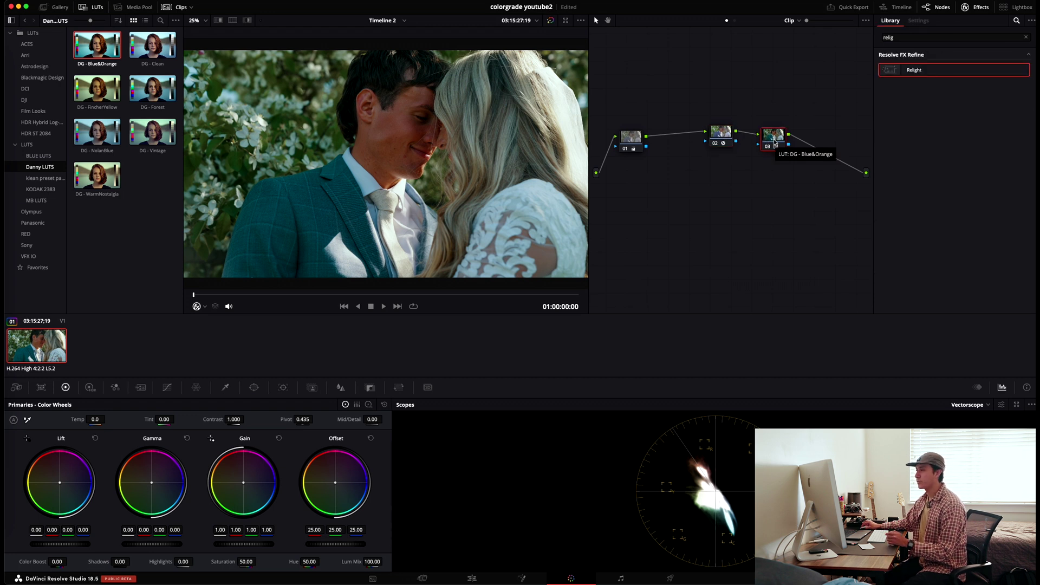
left_click(634, 140)
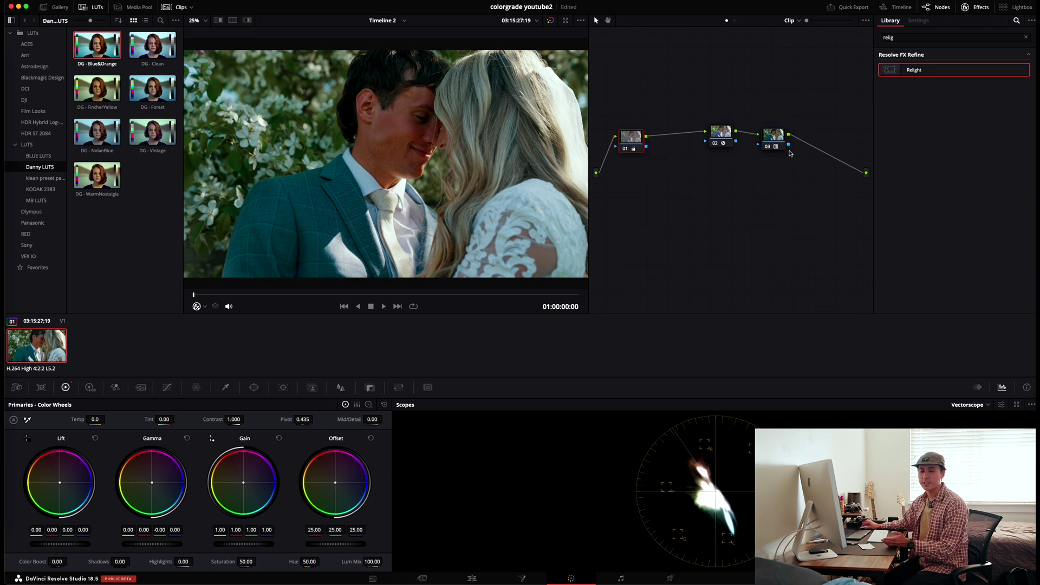
left_click_drag(785, 118, 707, 125)
- Add two serial nodes, 04 and 05, after node 01 with Alt+S and place them side by side
left_click_drag(641, 142, 623, 144)
key("alt+s")
key("alt+s")
left_click_drag(711, 135, 701, 124)
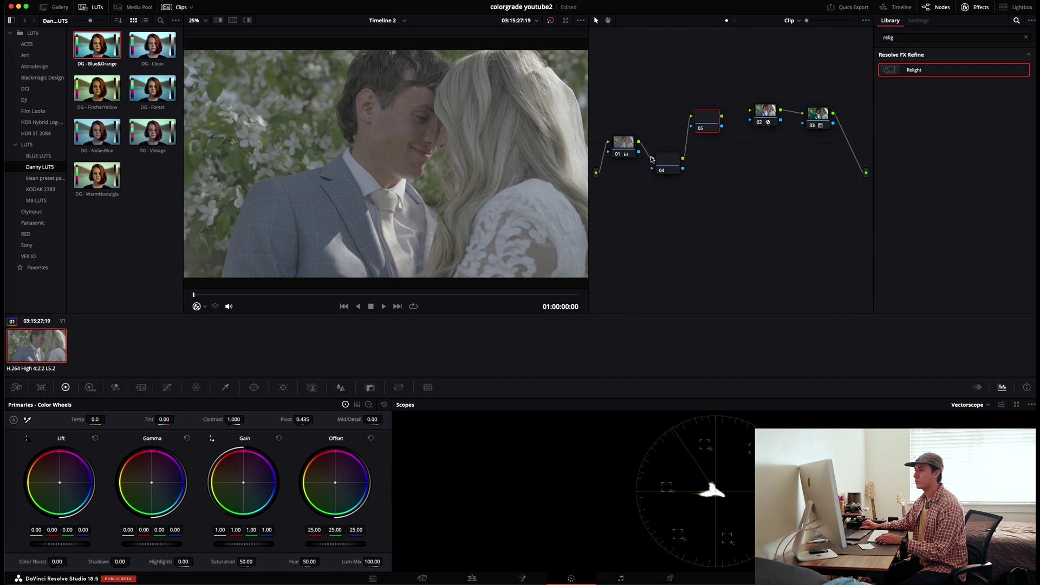
left_click_drag(663, 161, 707, 157)
left_click(709, 124)
- Add a Layer Mixer node, rearrange nodes 02 and 03, and apply Relight to node 02
right_click(743, 181)
mouse_move(785, 196)
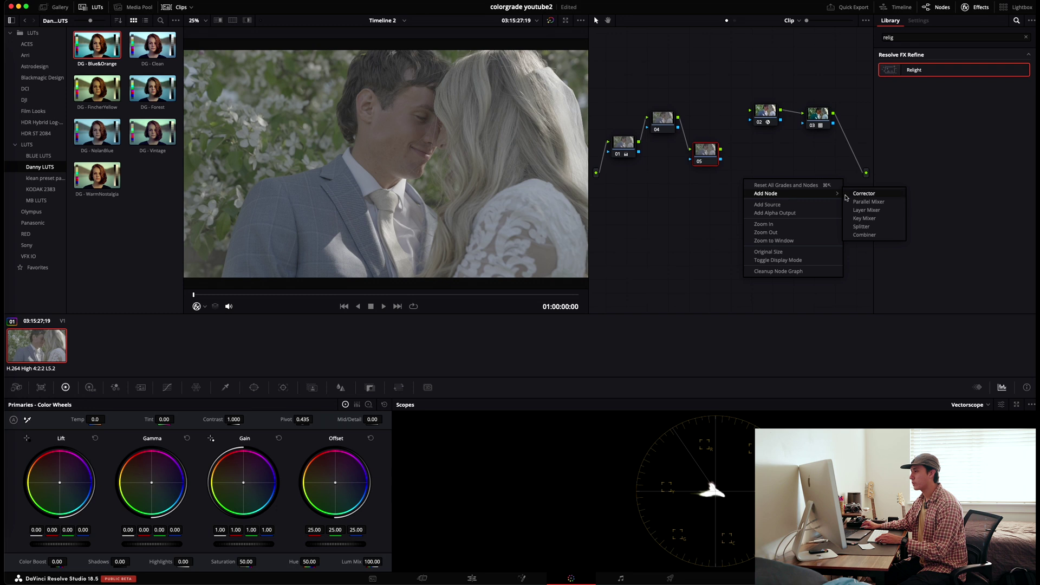
left_click(866, 210)
left_click_drag(744, 181, 732, 114)
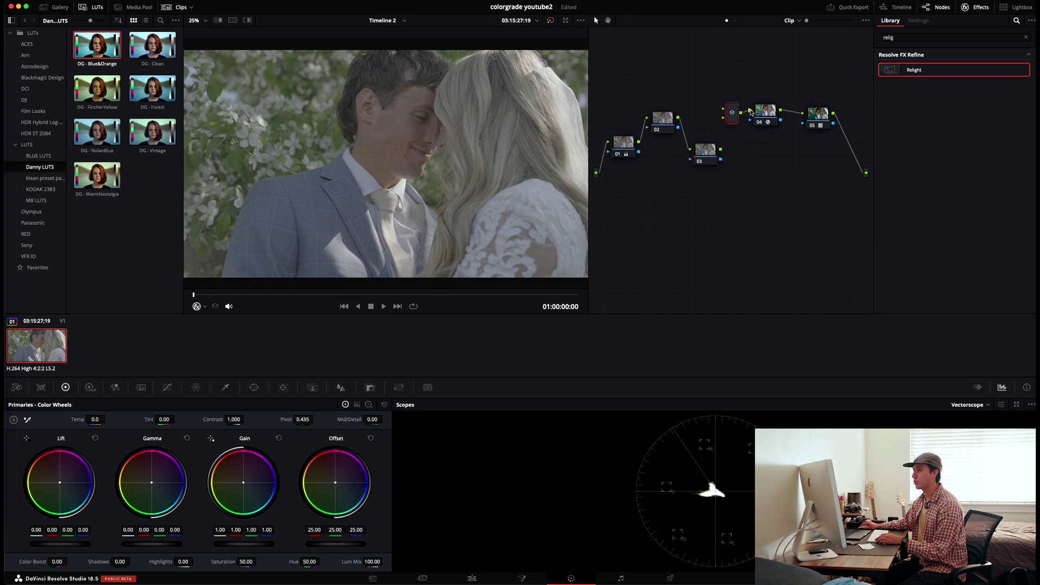
left_click_drag(711, 153, 706, 79)
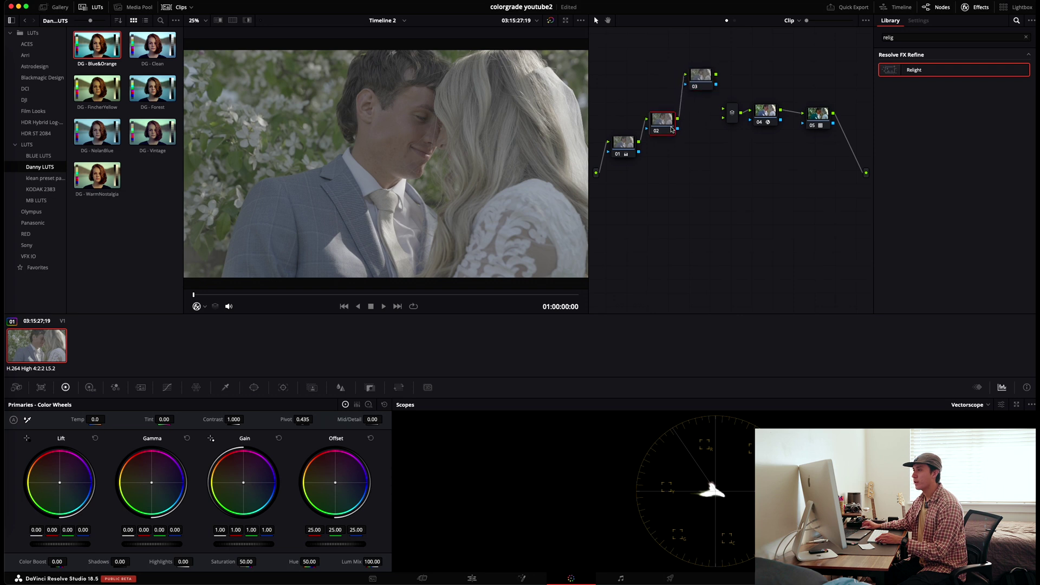
left_click_drag(673, 127, 667, 162)
left_click_drag(708, 82, 725, 110)
left_click_drag(654, 153, 665, 165)
left_click_drag(680, 124, 623, 136)
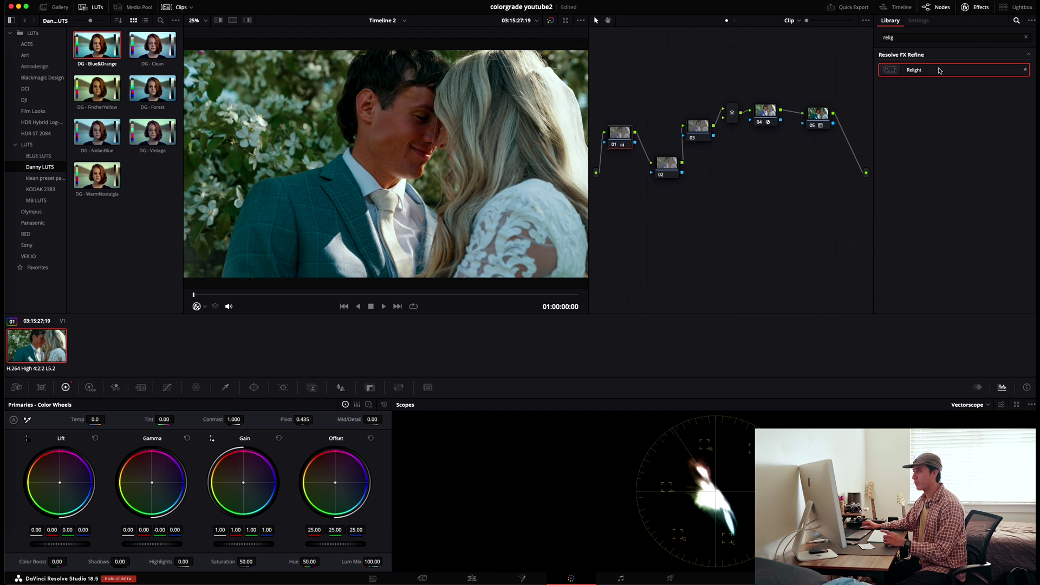
left_click_drag(936, 70, 674, 167)
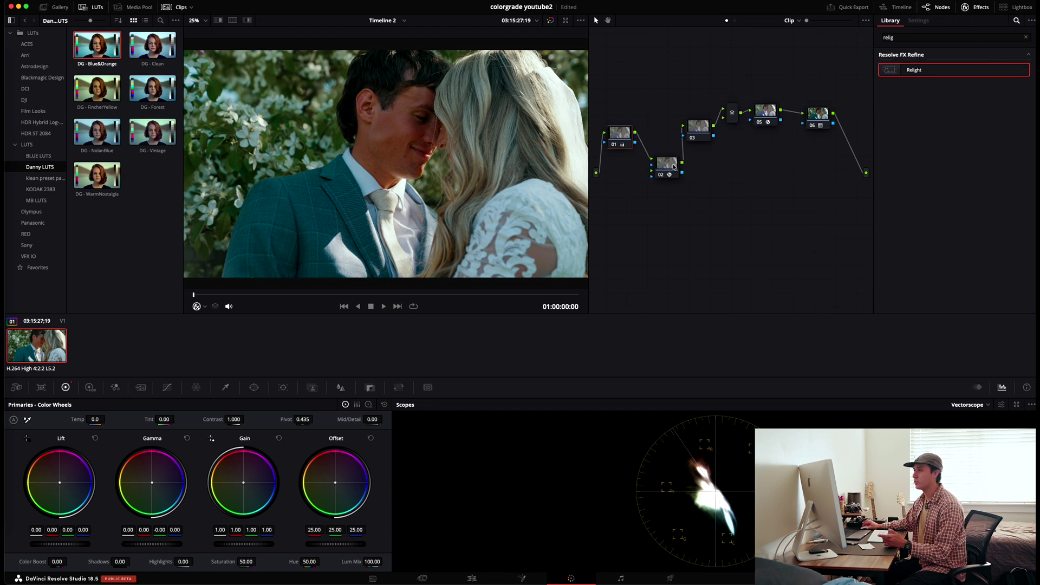
- Apply Relight to node 03 and connect node 02's output into node 03
left_click_drag(921, 71, 702, 132)
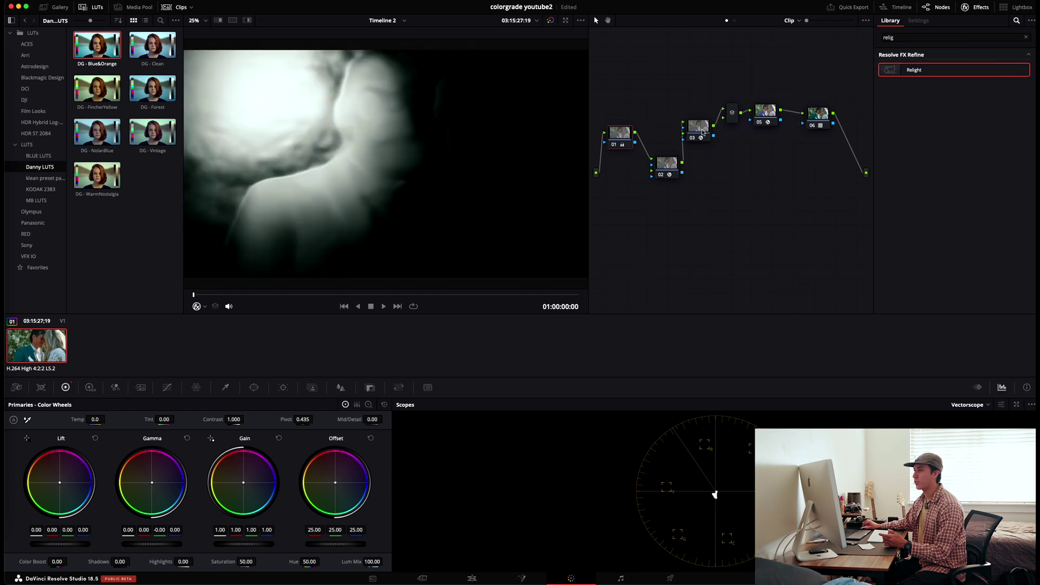
left_click_drag(662, 167, 618, 147)
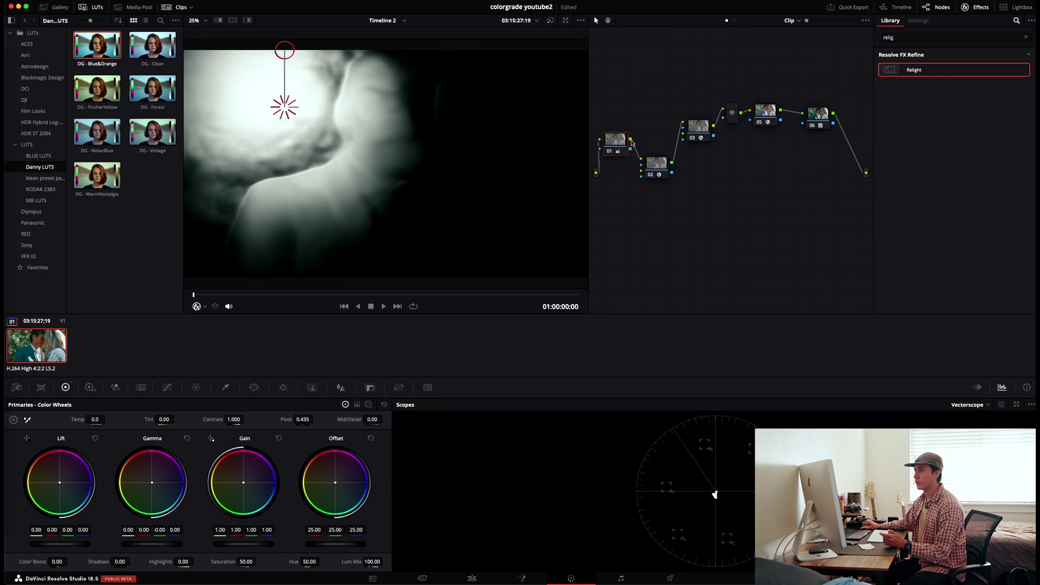
left_click_drag(631, 142, 684, 124)
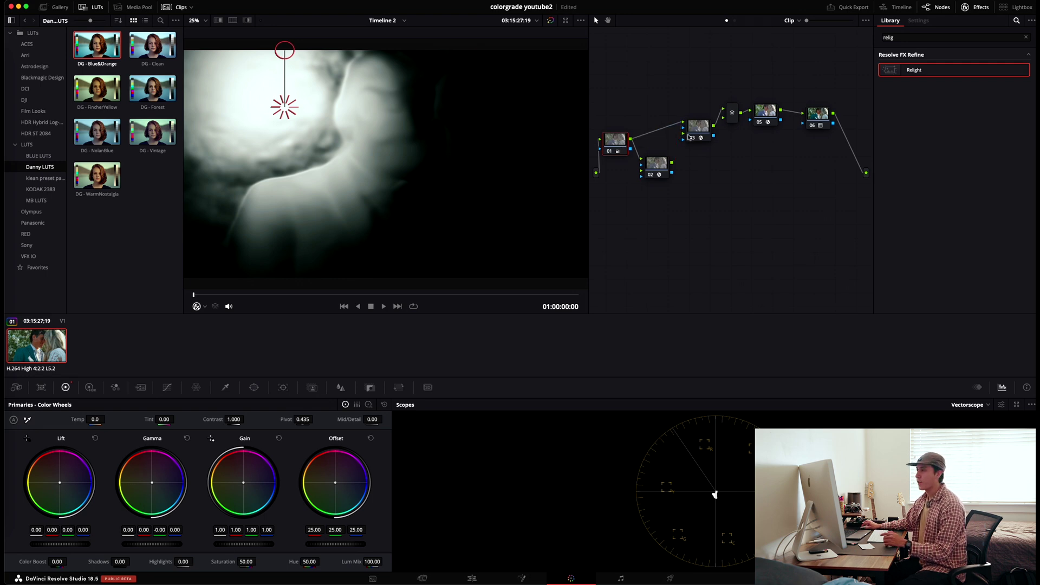
left_click(653, 166)
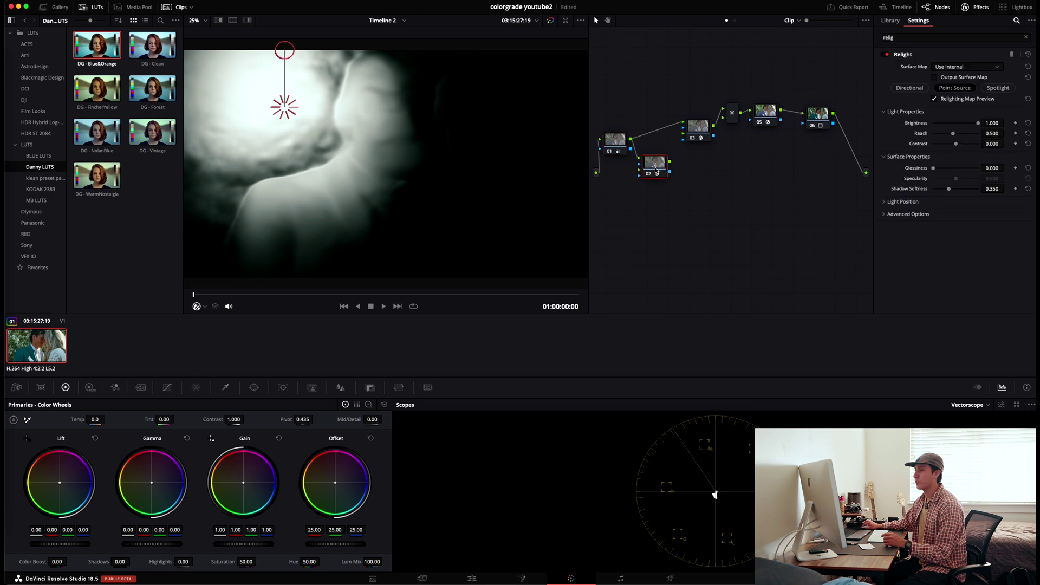
mouse_move(668, 165)
left_mouse_down()
mouse_move(683, 137)
mouse_move(661, 165)
left_mouse_up()
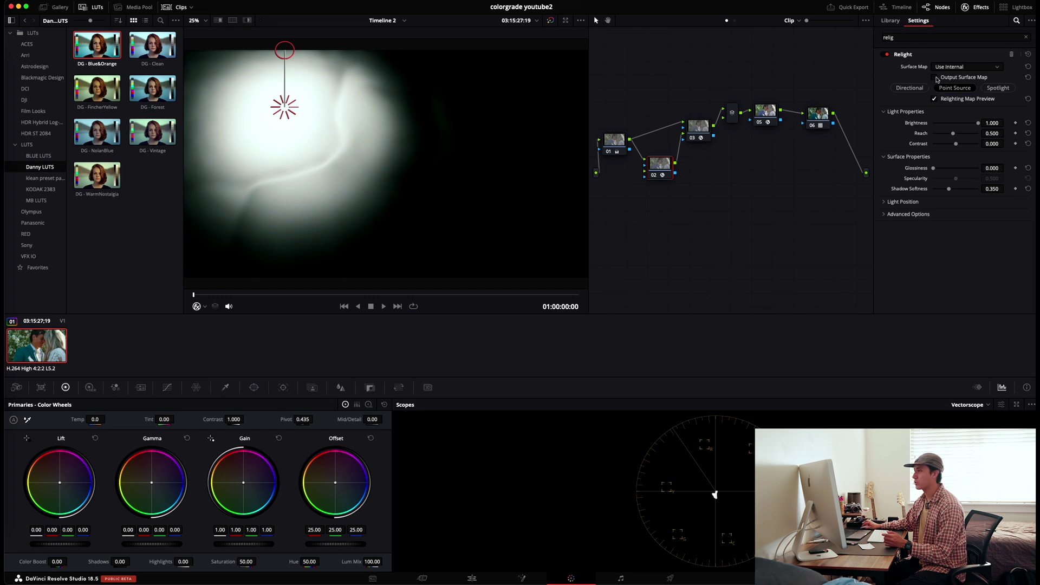
- Enable Output Surface Map on node 02 and bring up node 03's Surface Map source choices
left_click(936, 77)
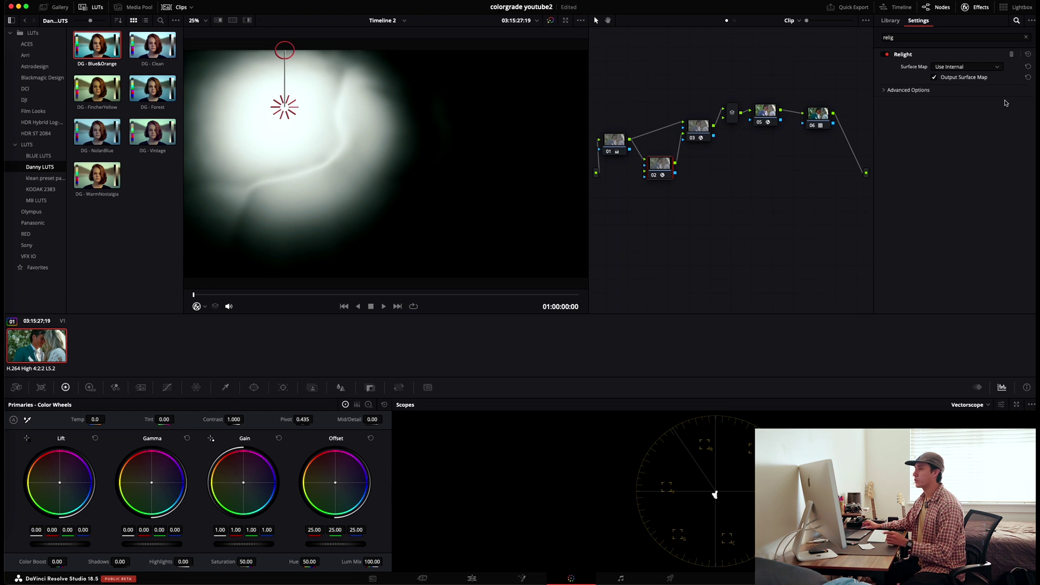
left_click(698, 132)
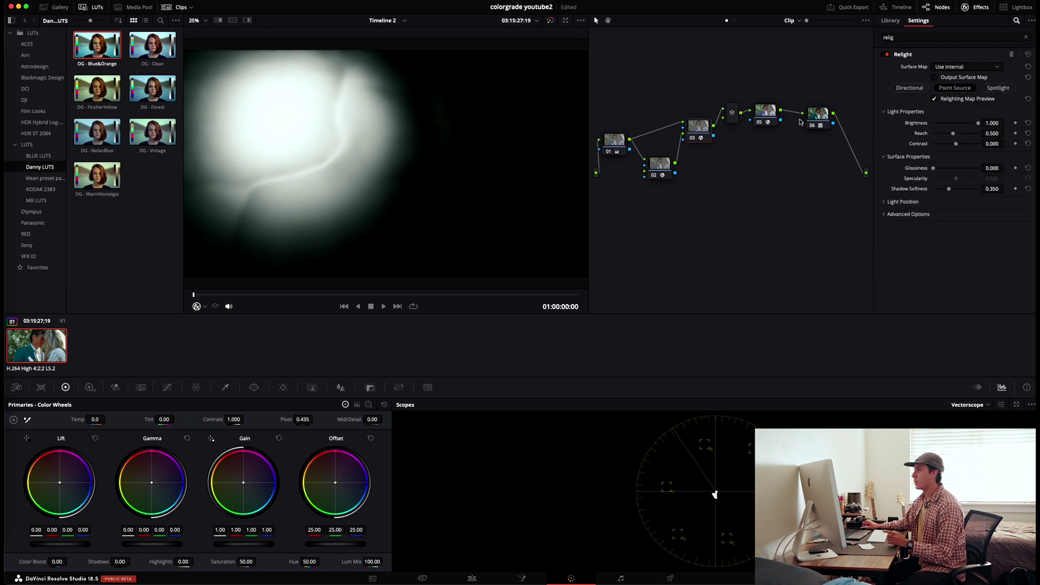
left_click(956, 68)
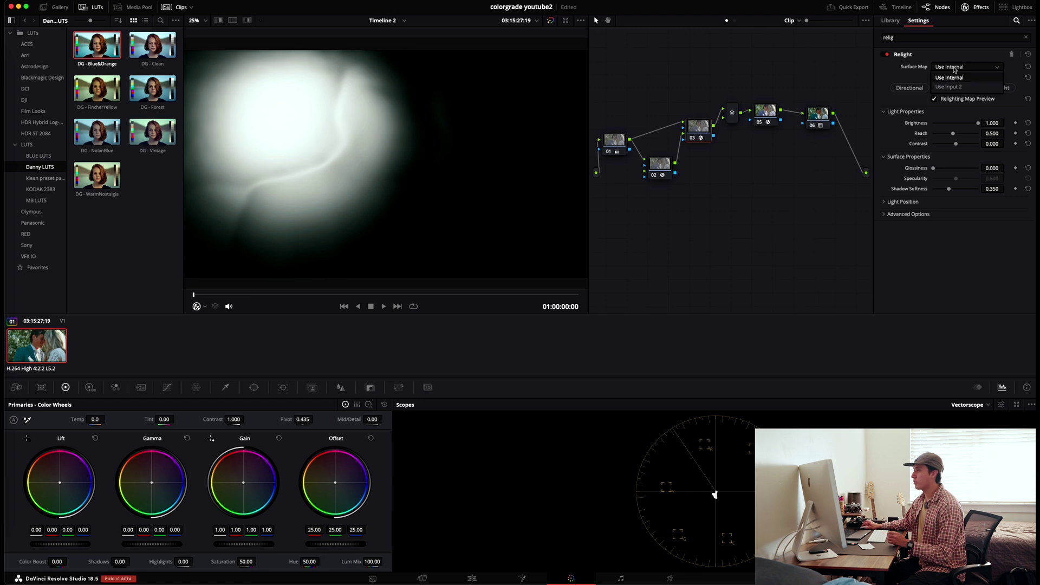
- Set node 03's Surface Map to Use Input 2, aim the light lower left, and disable the preview
left_click(954, 88)
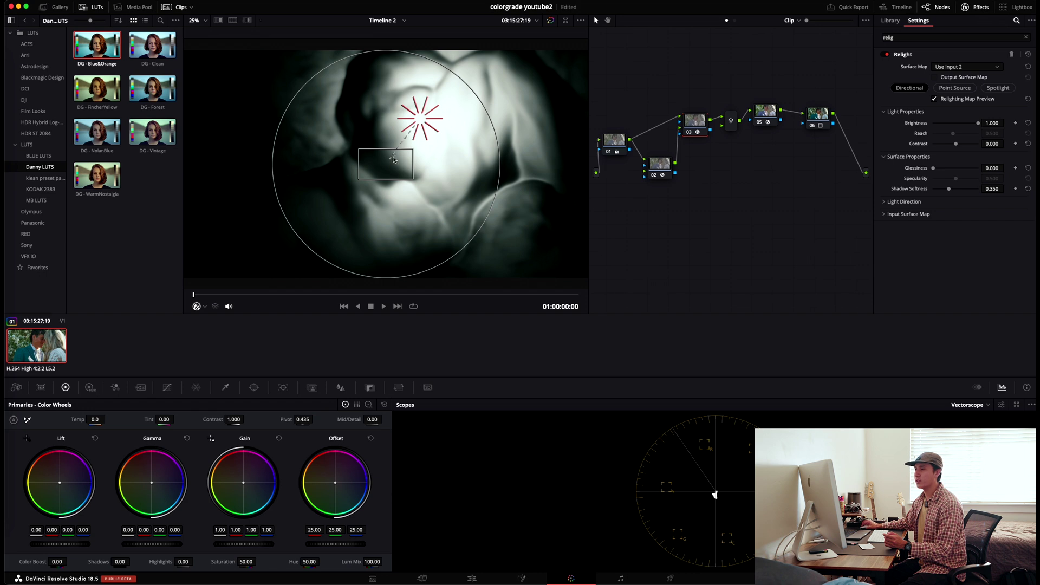
left_click_drag(394, 158, 408, 127)
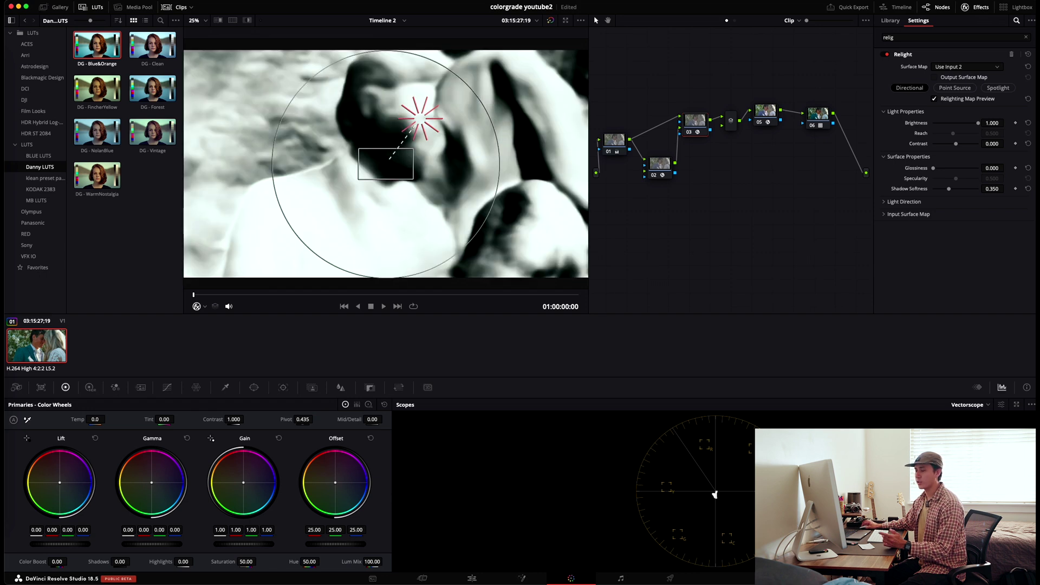
left_click_drag(413, 126, 313, 228)
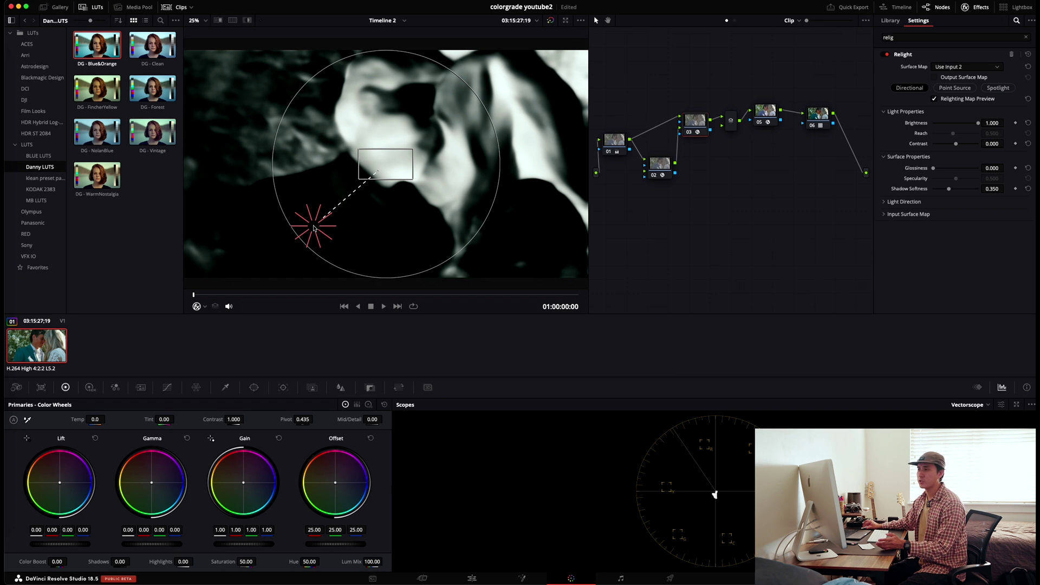
left_click_drag(314, 228, 316, 228)
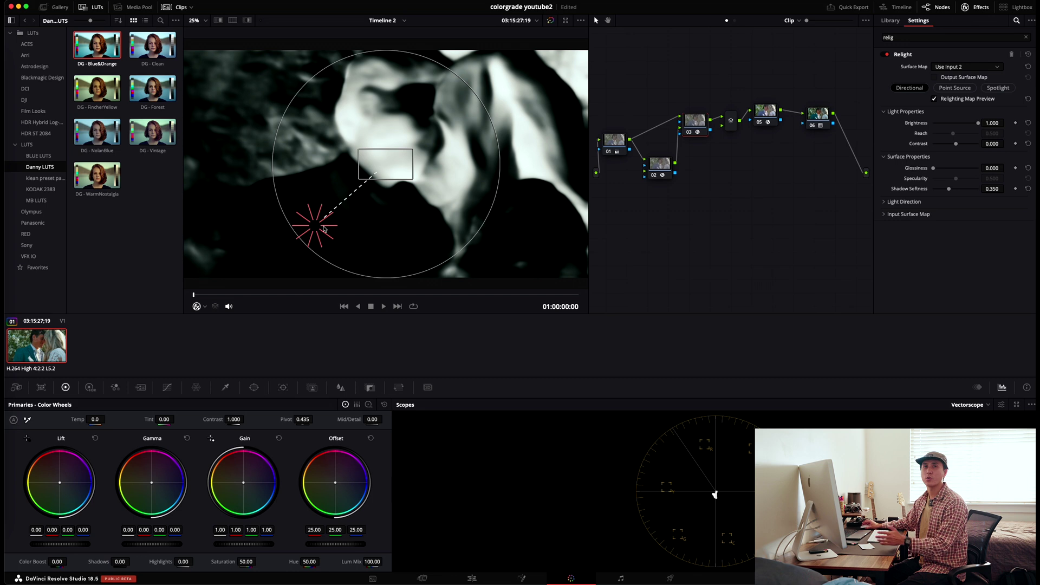
left_click_drag(321, 226, 347, 229)
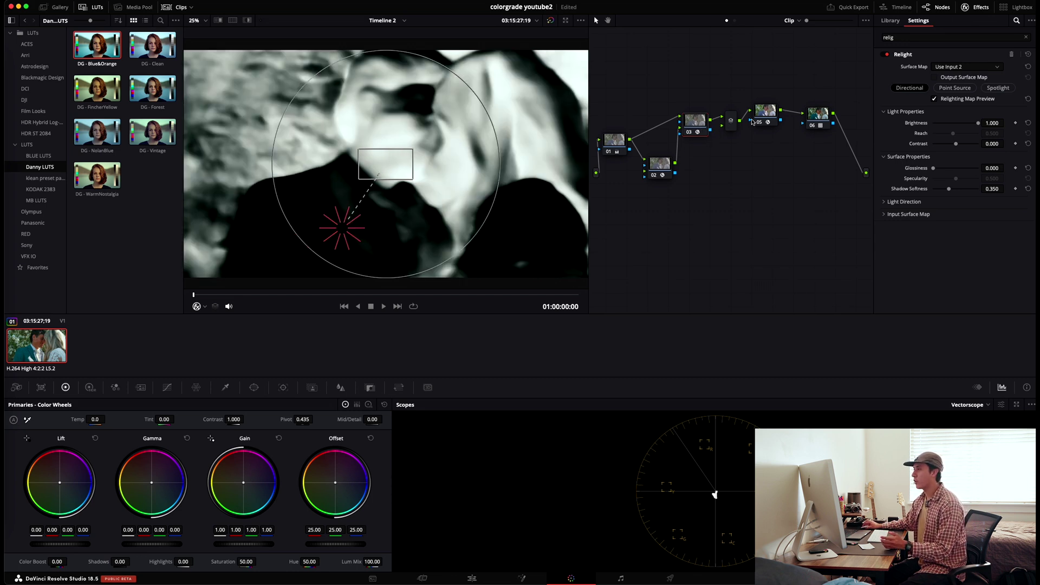
left_click(937, 100)
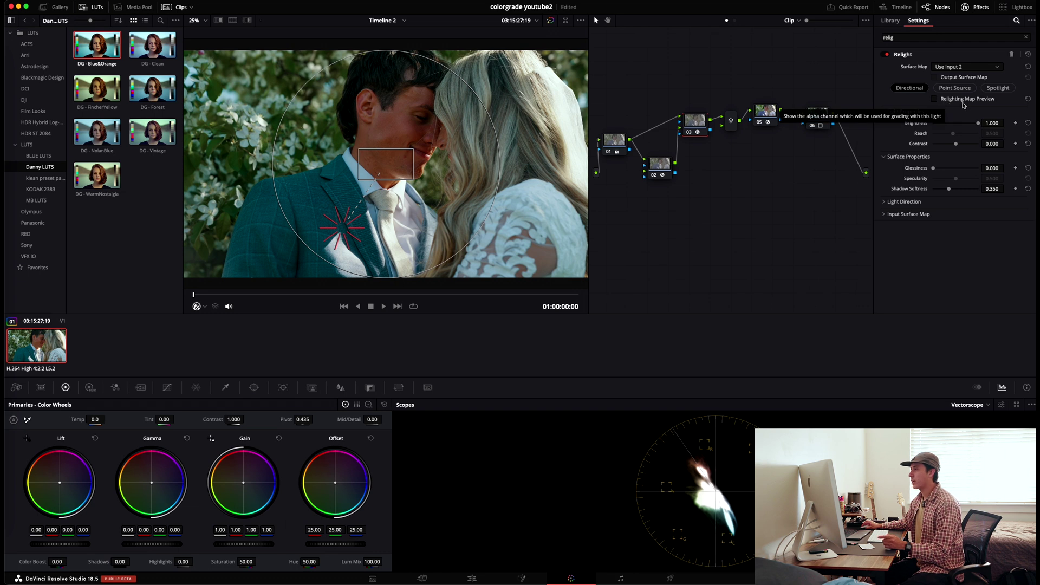
- On node 03, raise Gamma and Gain slightly and lift Shadows to 19
left_click(933, 100)
left_click(935, 101)
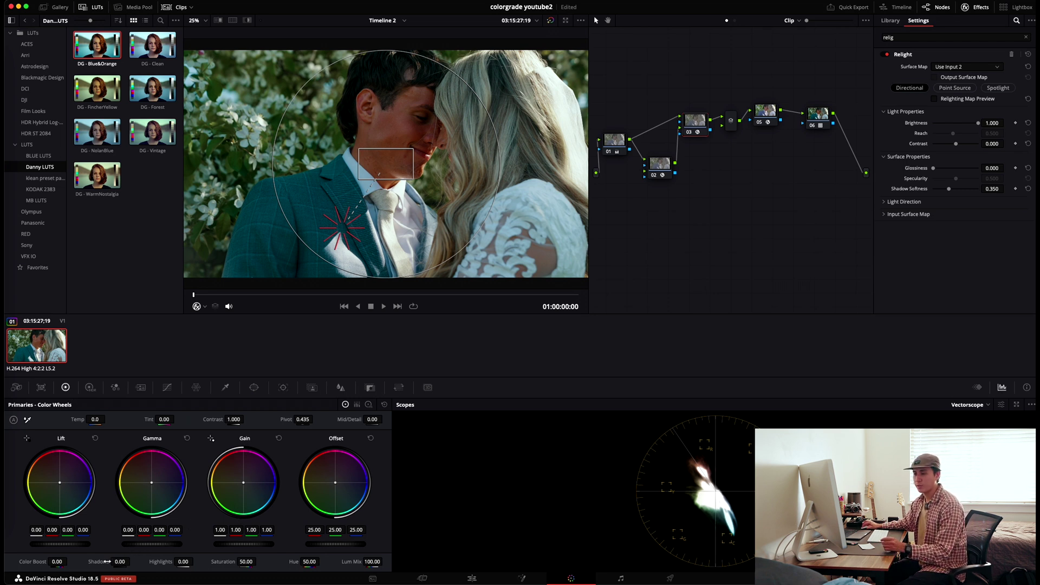
left_click_drag(144, 546, 150, 546)
left_click_drag(229, 547, 238, 546)
mouse_move(138, 566)
left_mouse_down()
mouse_move(119, 562)
mouse_move(132, 561)
left_mouse_up()
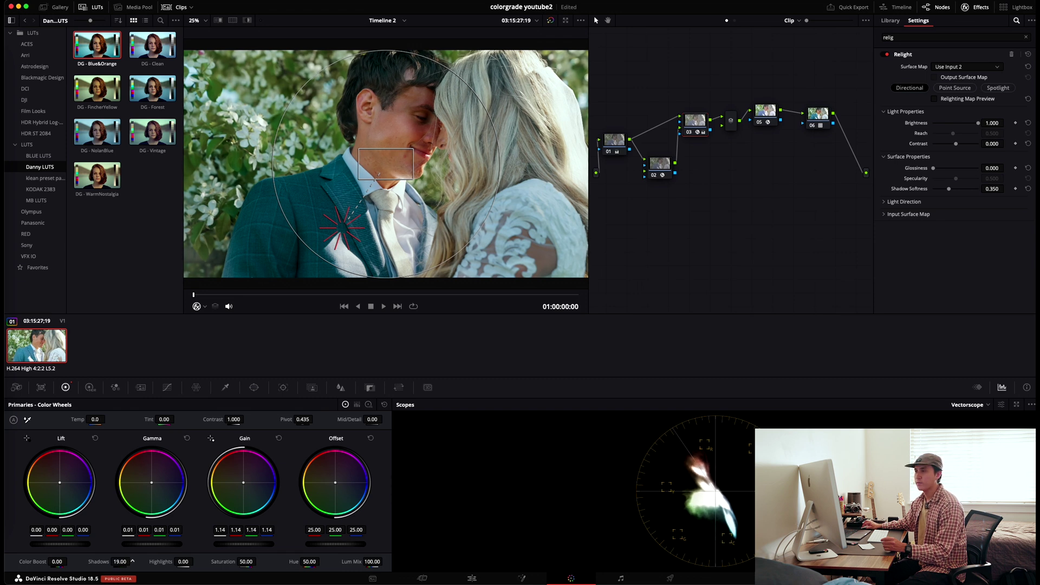
- Switch the Relight to a point source light and reposition it toward the left
left_click_drag(342, 228, 424, 232)
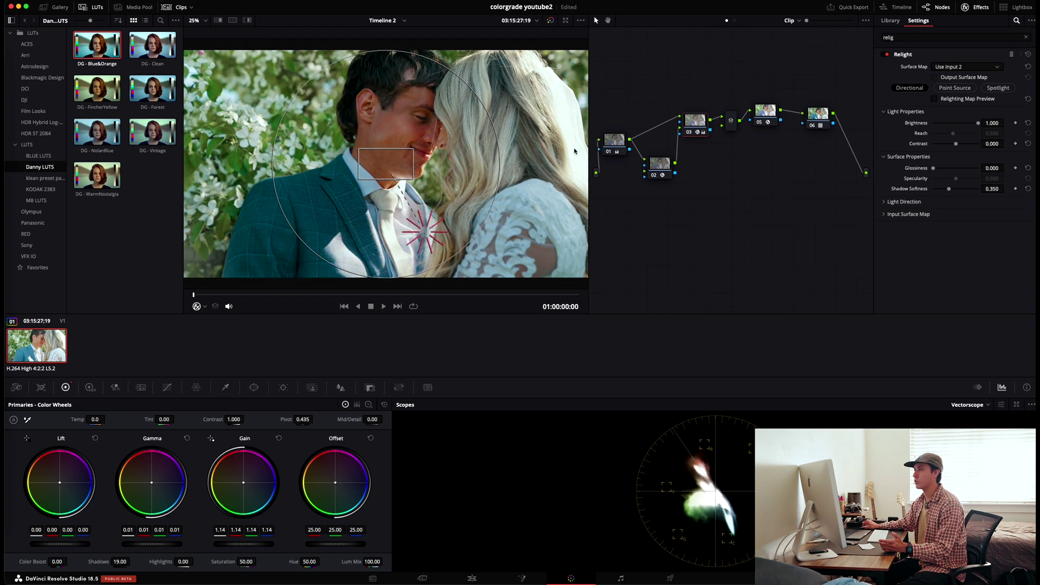
left_click(955, 88)
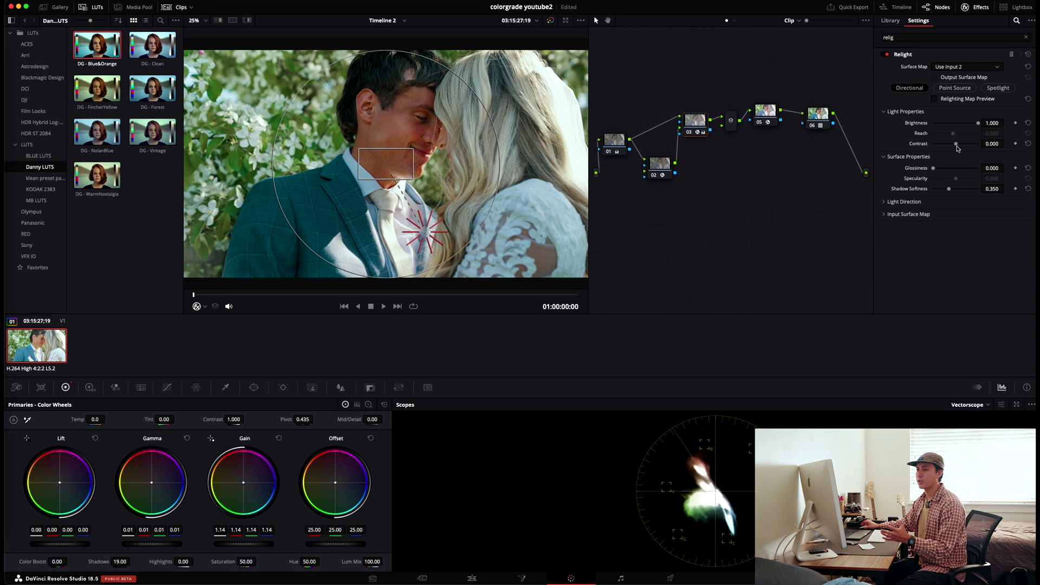
left_click_drag(425, 232, 354, 238)
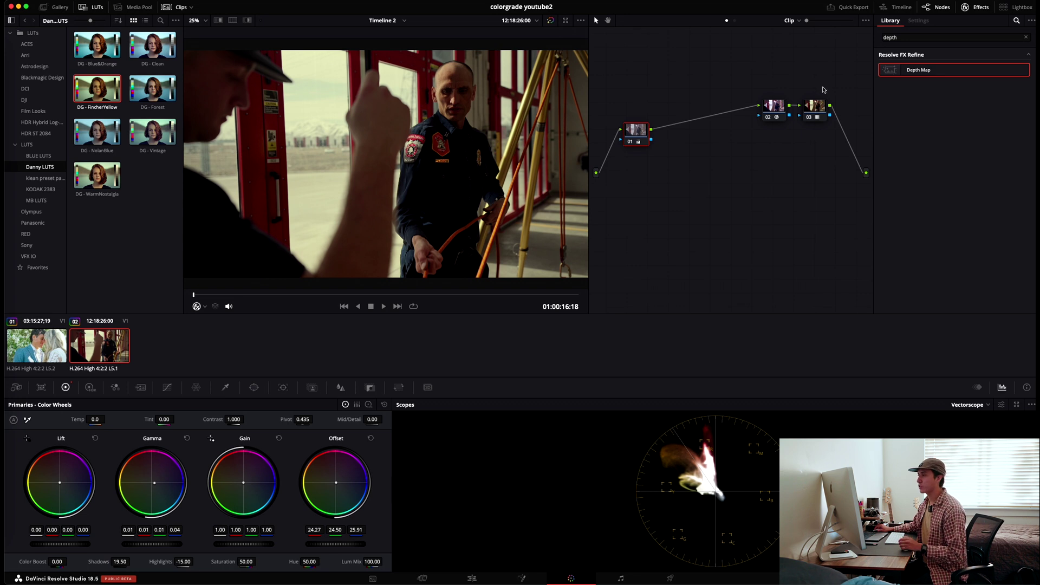
- Inspect the firefighter clip's node 02 Color Space Transform (S-Gamut3.Cine/S-Log3 to Gamma 2.4)
left_click_drag(829, 85, 639, 163)
left_click(752, 82)
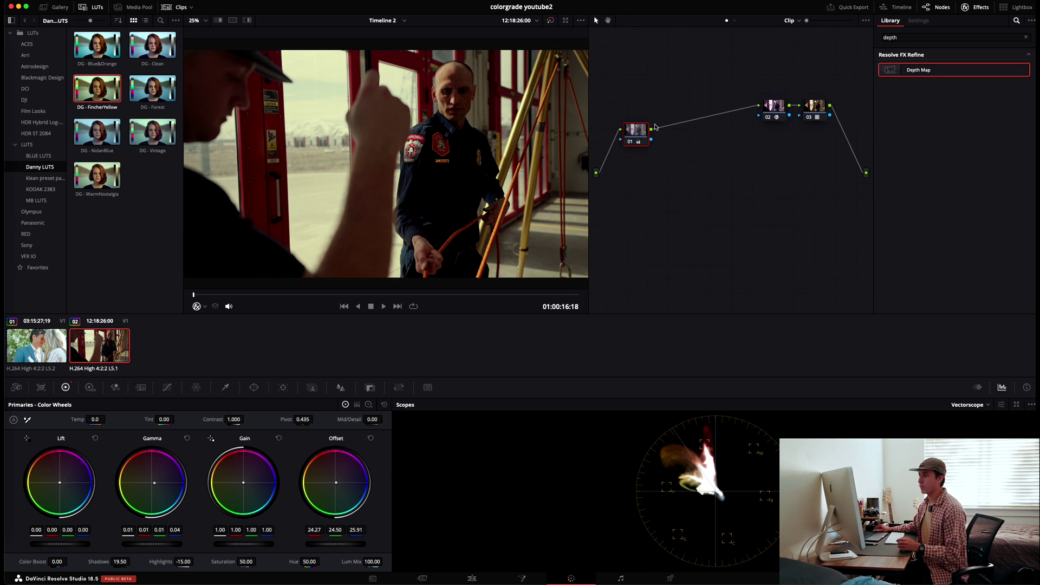
left_click(780, 106)
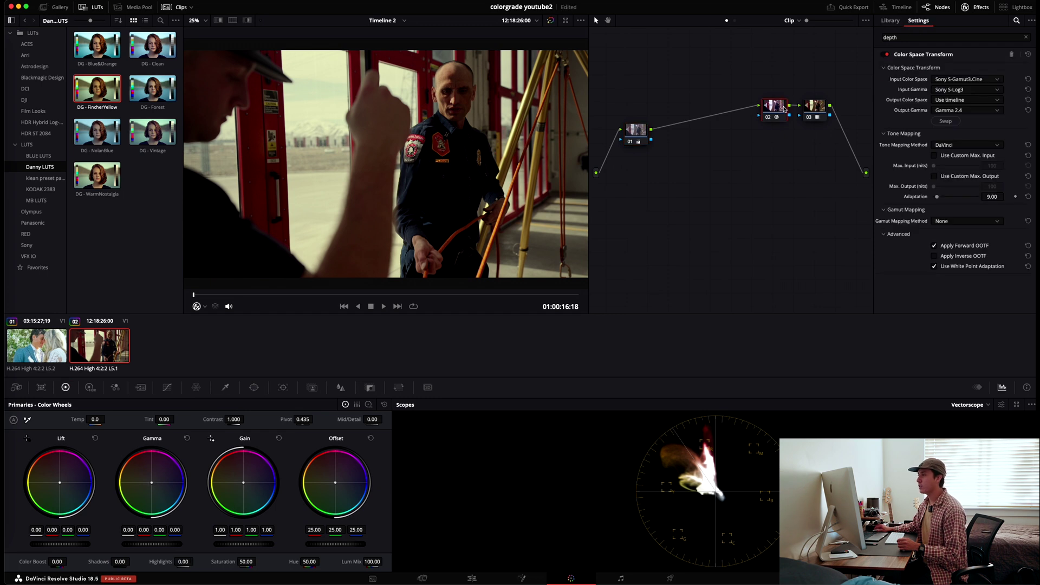
- Review nodes 01 and 02, then break the link after node 01
left_click(806, 108)
left_click(637, 134)
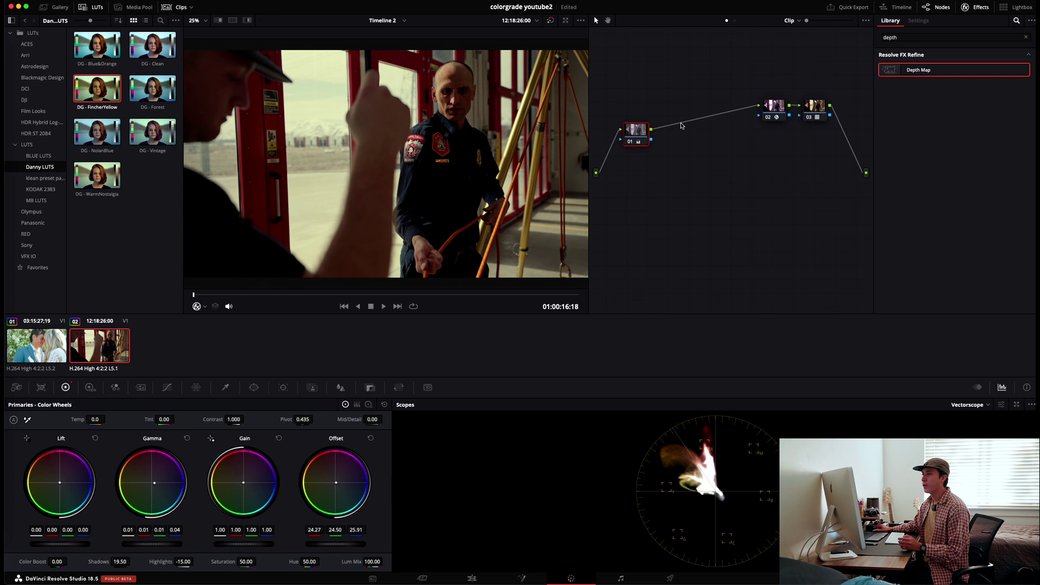
left_click(768, 110)
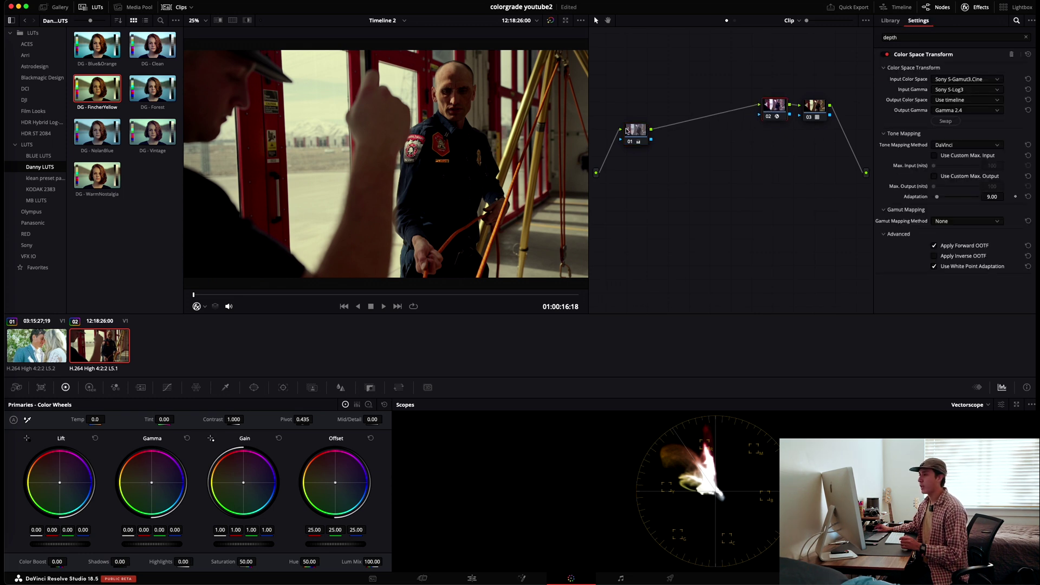
left_click_drag(627, 131, 623, 137)
left_click(663, 130)
key("Delete")
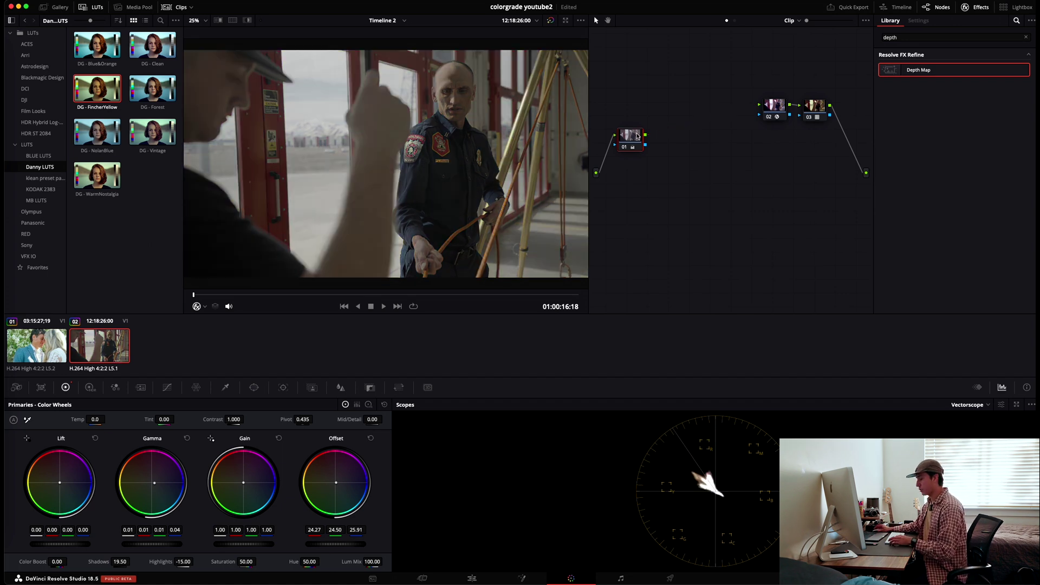
- Add two serial nodes after node 01 and apply Depth Map to the new node 02
key("alt+s")
key("alt+s")
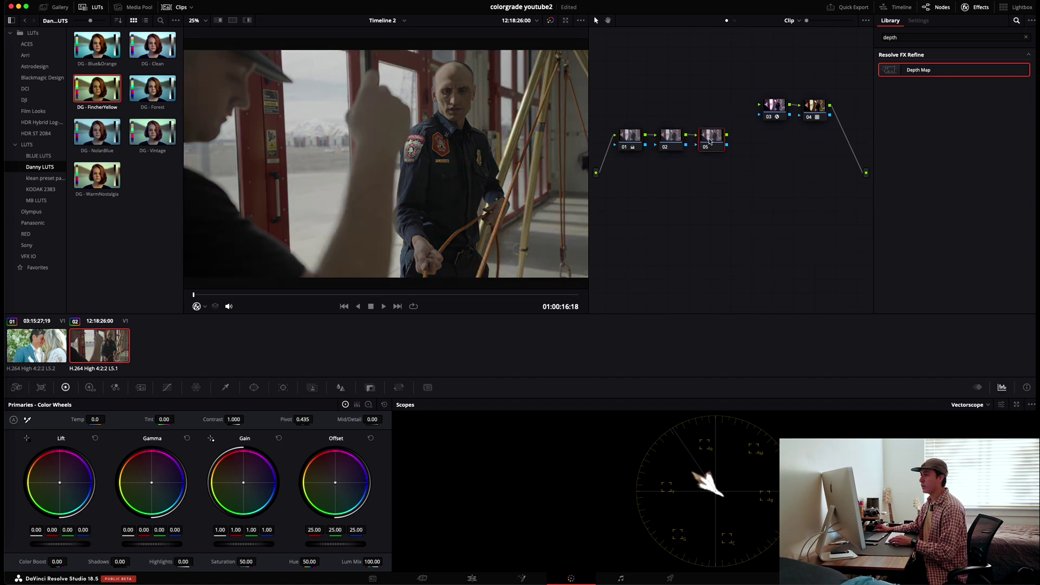
left_click(676, 141)
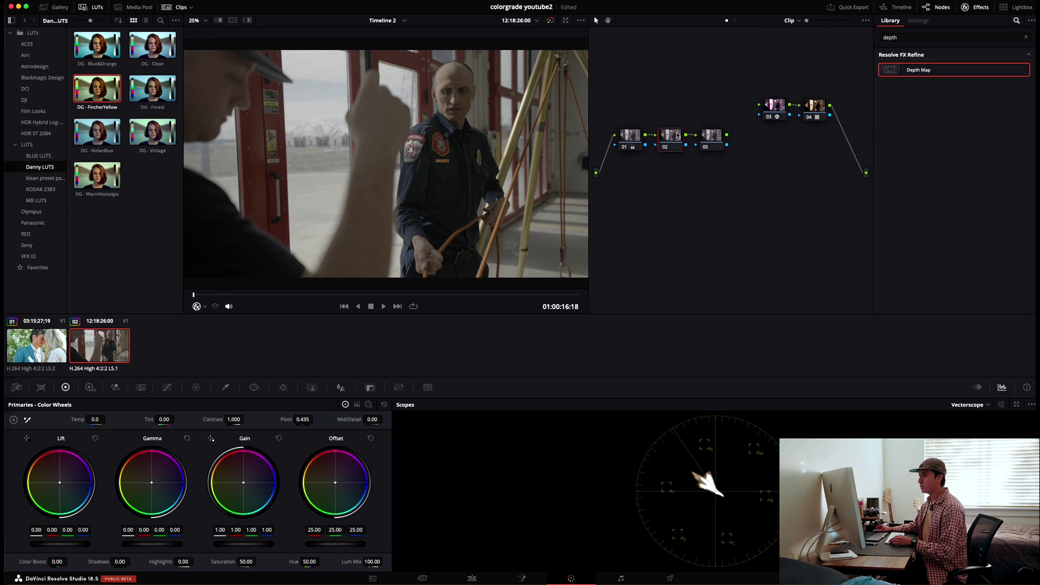
left_click_drag(915, 71, 758, 105)
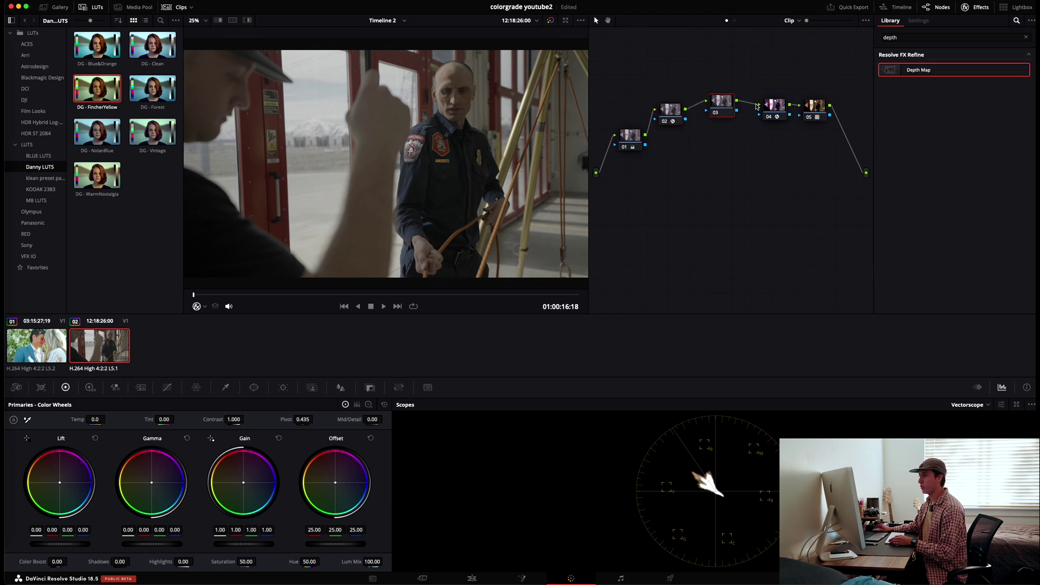
- In node 02's Depth Map, enable level adjustment, set Far Limit to 0.257, and tick Isolation
left_click(670, 111)
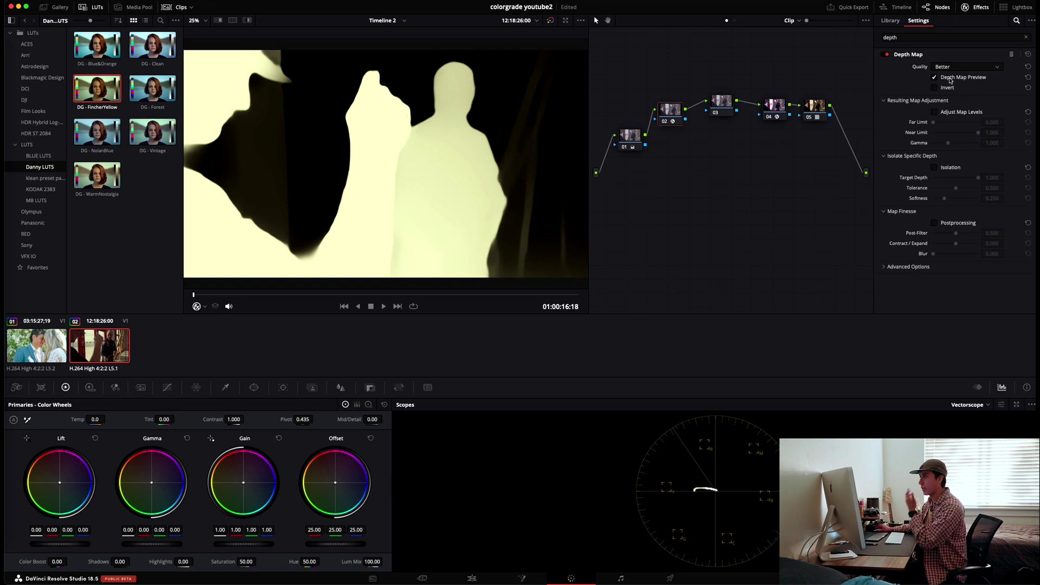
left_click(933, 112)
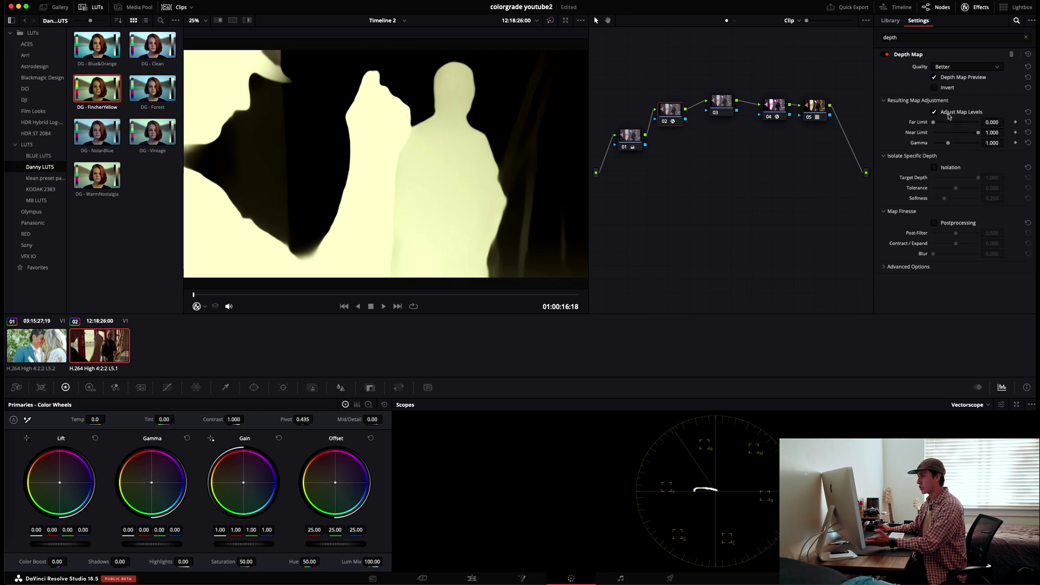
left_click_drag(933, 123, 945, 126)
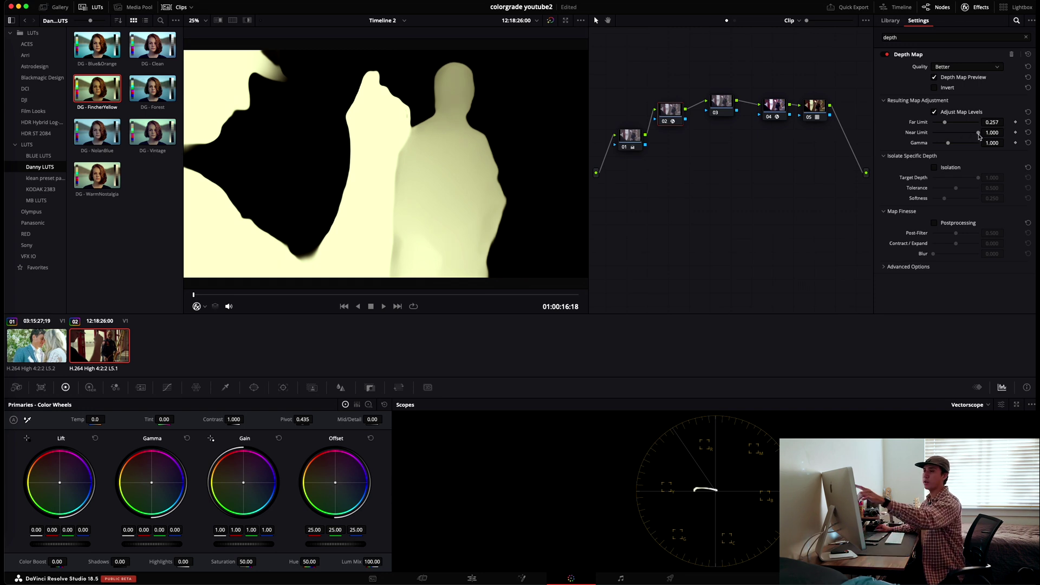
mouse_move(979, 136)
left_mouse_down()
mouse_move(968, 137)
mouse_move(988, 140)
left_mouse_up()
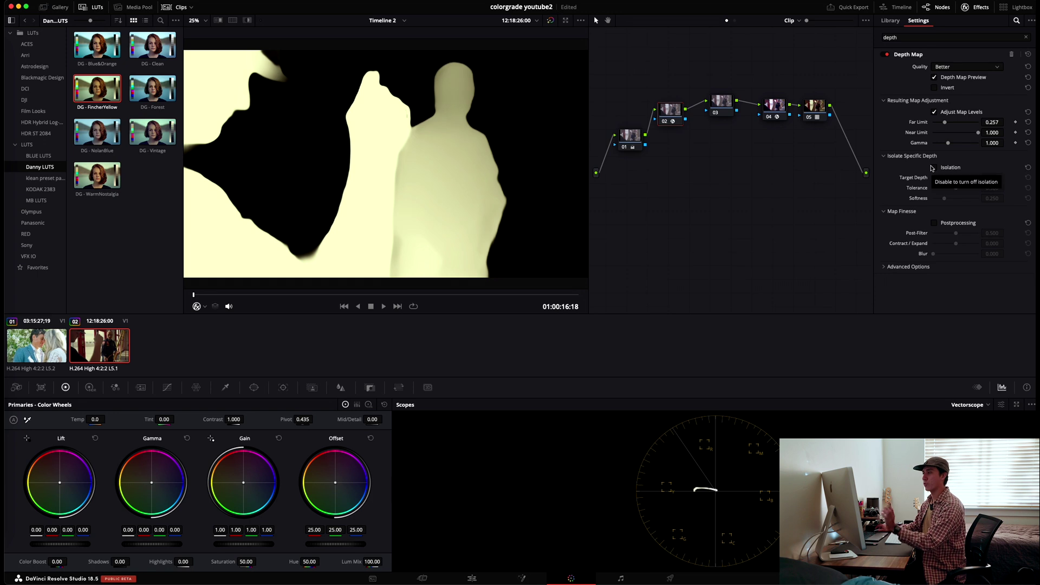
left_click(934, 169)
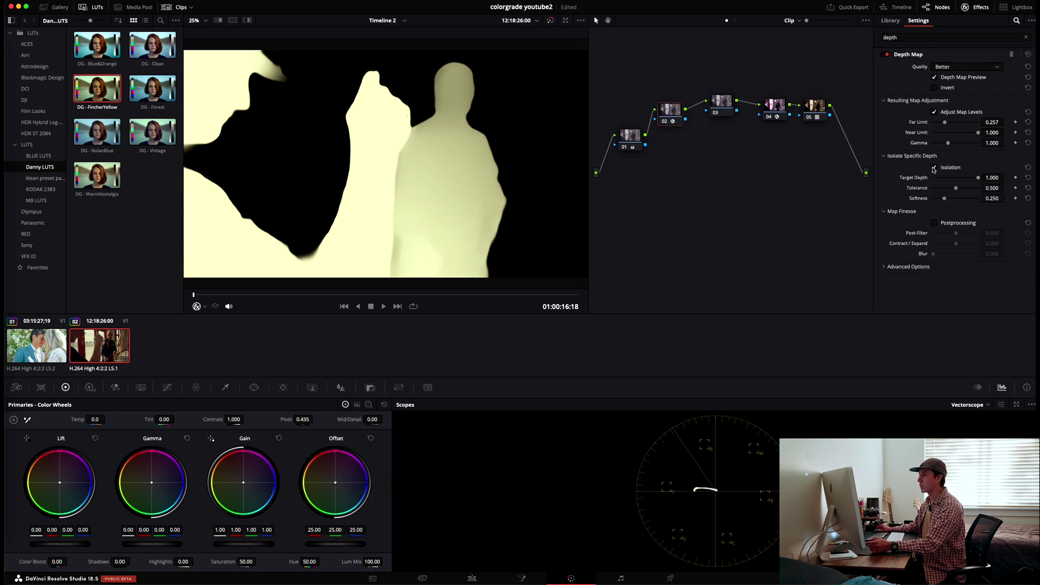
- Untick depth Isolation, save the project, and move node 02 up in the graph
left_click(935, 168)
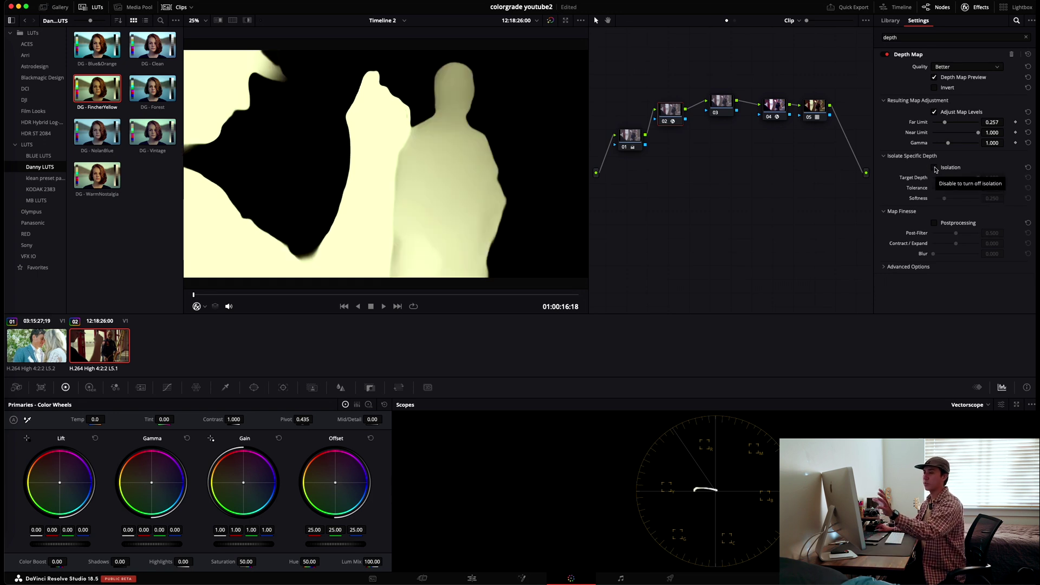
key("super+s")
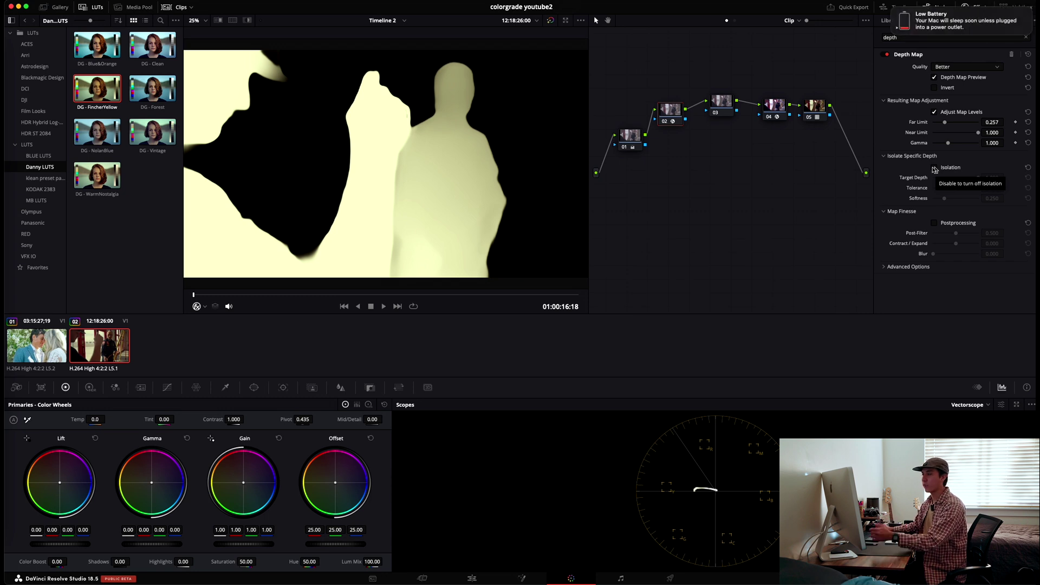
left_click(676, 115)
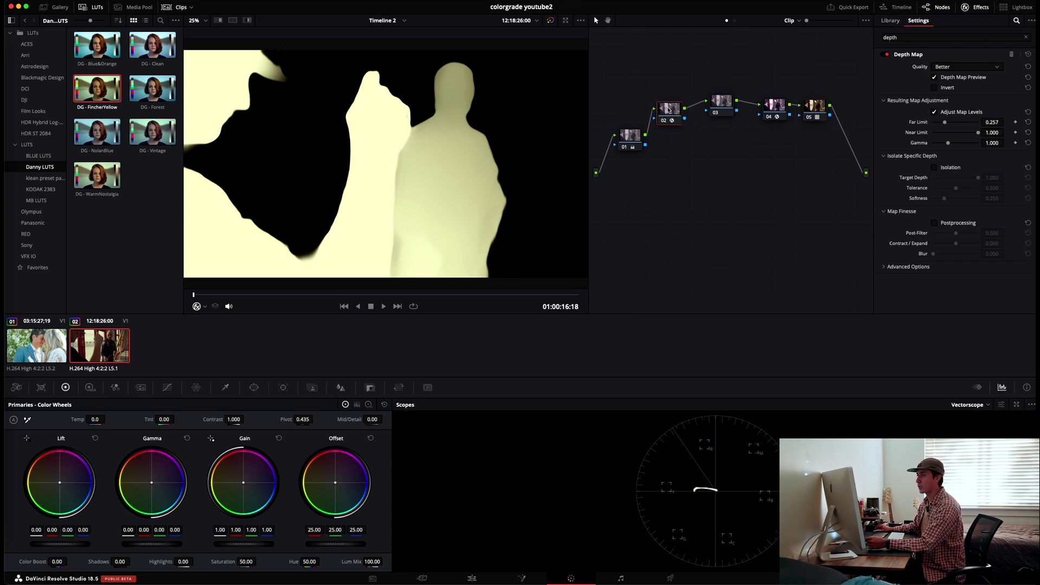
left_click_drag(669, 110, 667, 101)
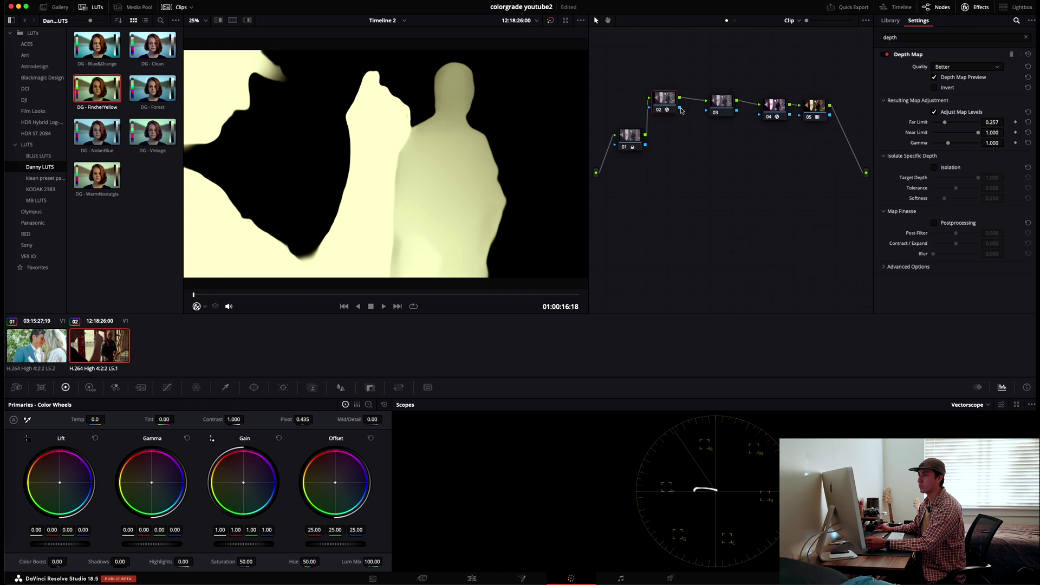
- Connect node 02's depth matte to node 03's key input and turn off Depth Map Preview
left_click_drag(681, 108, 707, 113)
left_click_drag(707, 112, 676, 115)
left_click(719, 105)
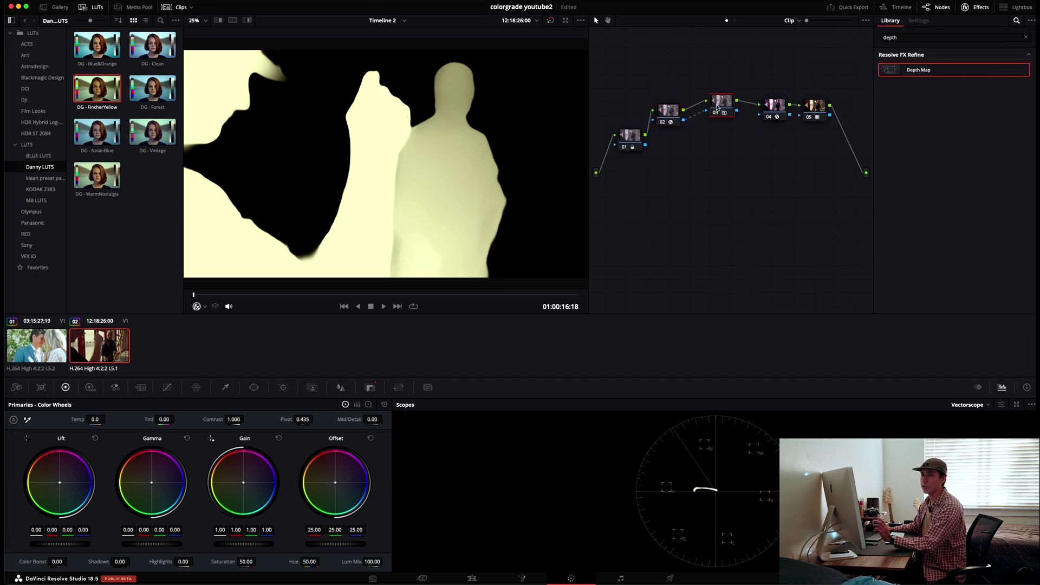
left_click(672, 111)
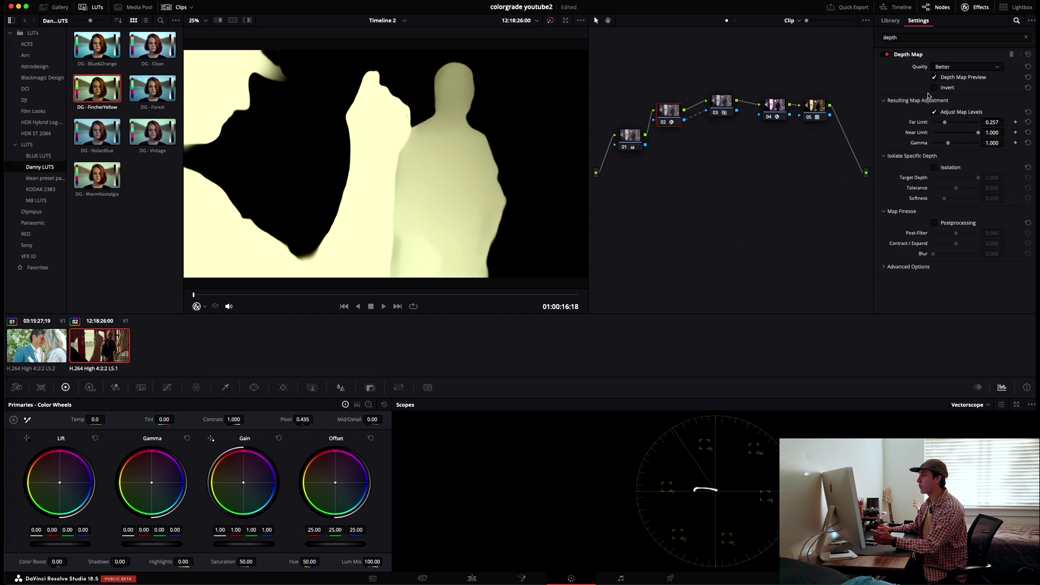
left_click(935, 78)
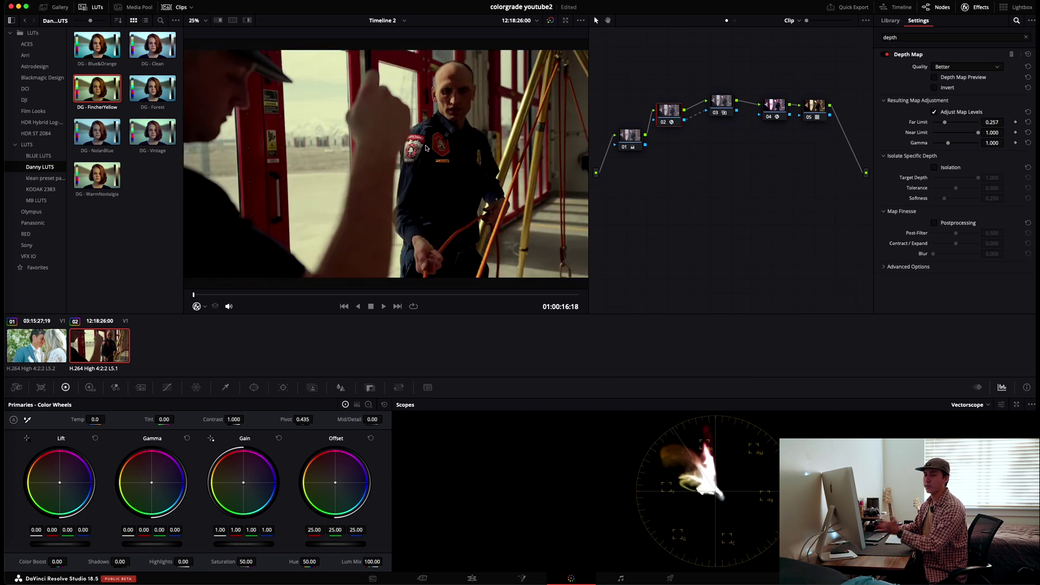
- On node 03, nudge master gamma to 0.02 and raise Shadows to 33.00
left_click(720, 107)
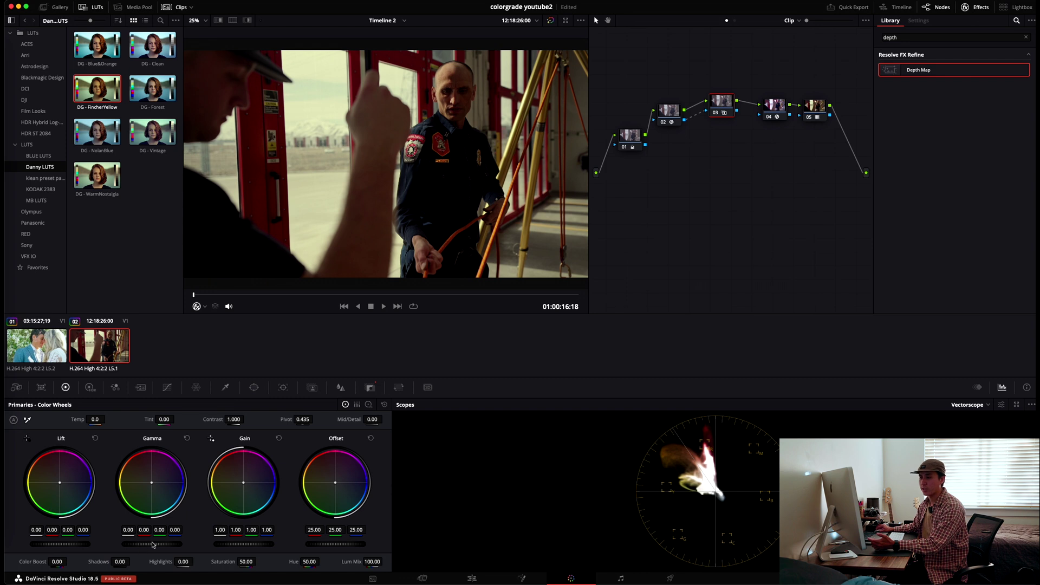
left_click_drag(151, 544, 151, 543)
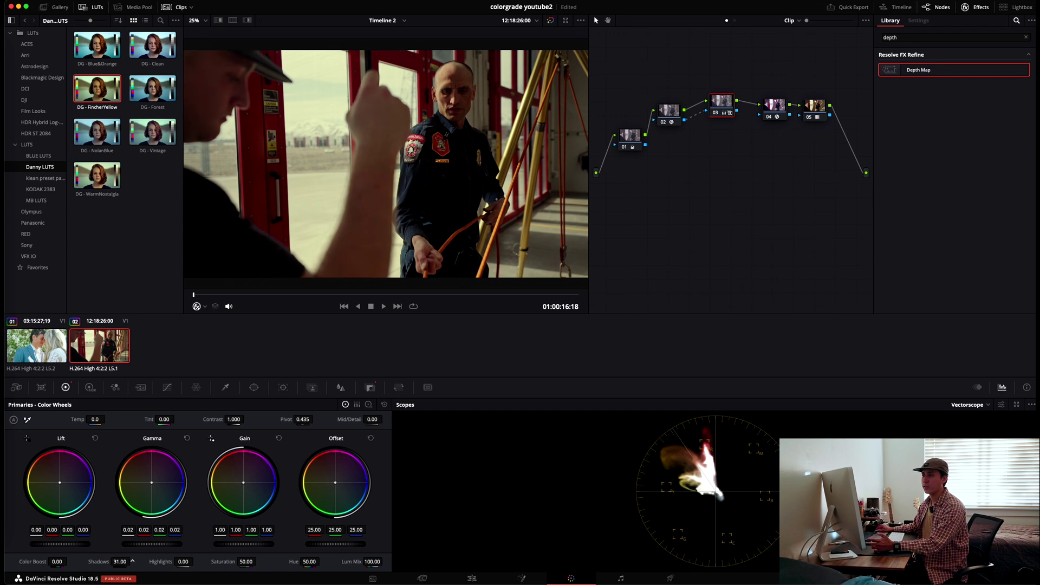
left_click_drag(132, 562, 133, 561)
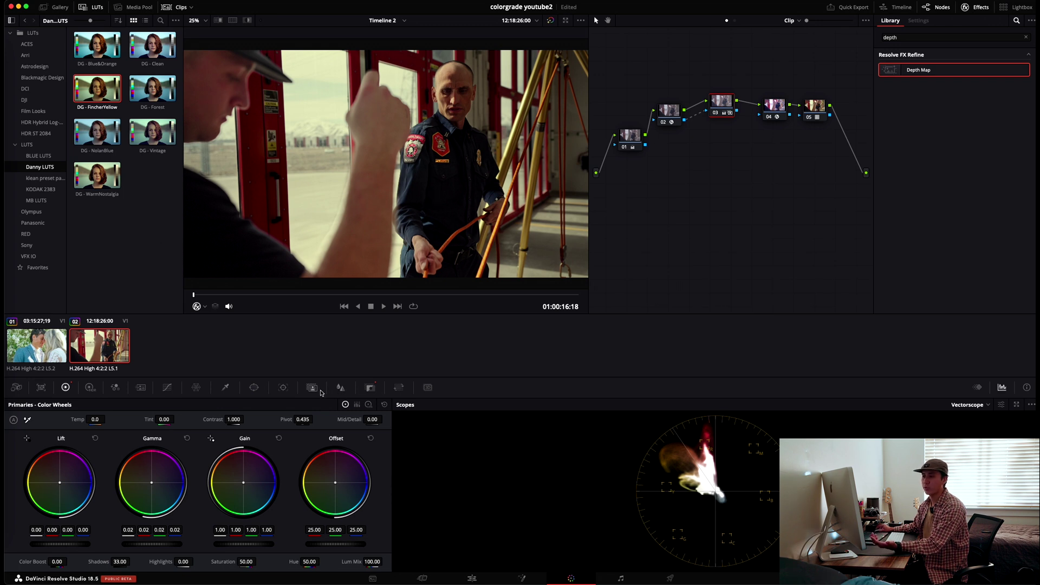
left_click(339, 388)
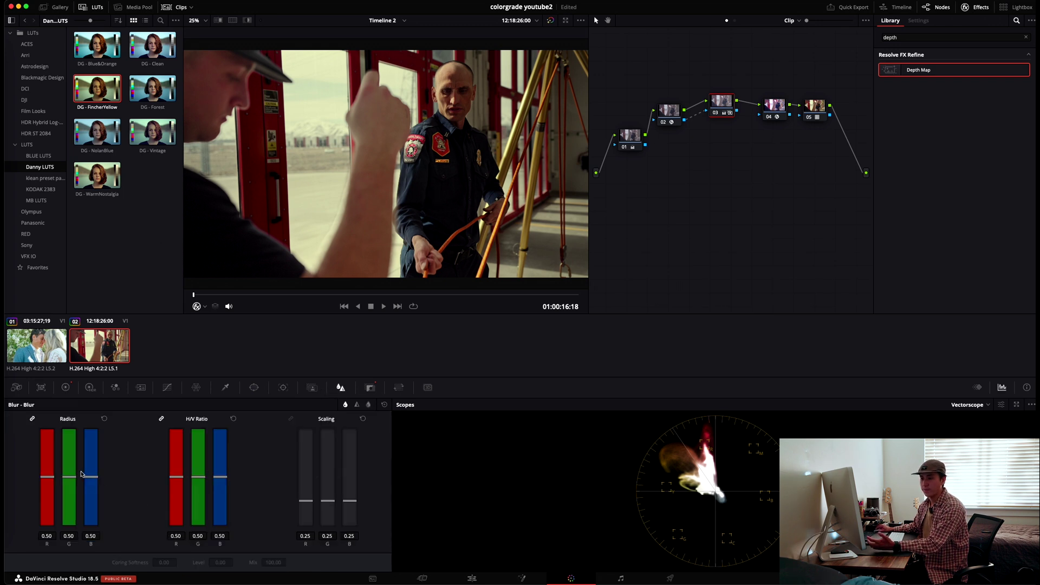
- Try node 03's Blur Radius at 0.74, then settle back around 0.50
left_click_drag(71, 478, 71, 452)
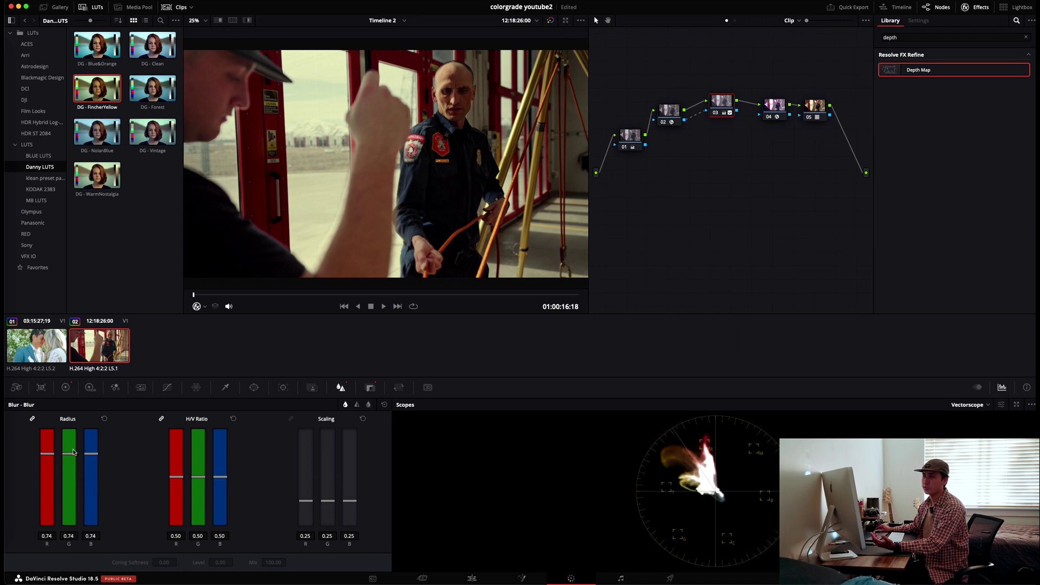
left_click_drag(72, 452, 71, 461)
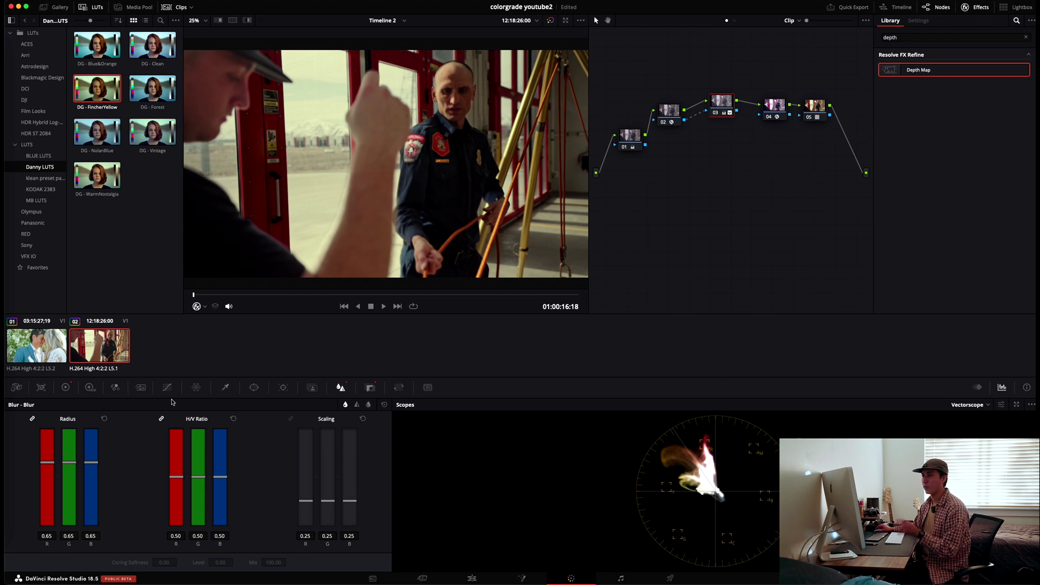
left_click_drag(79, 467, 69, 477)
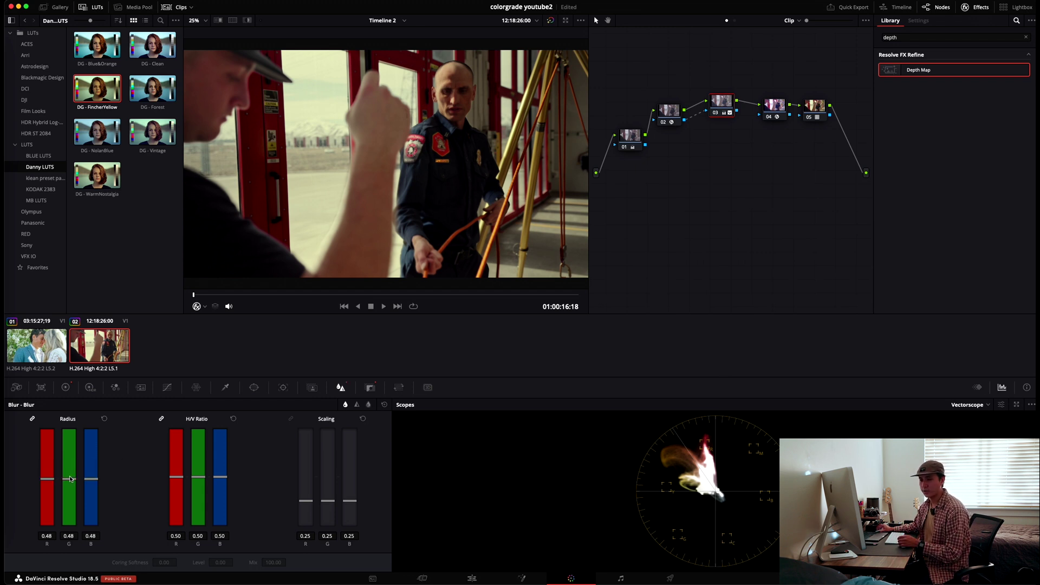
left_click(66, 387)
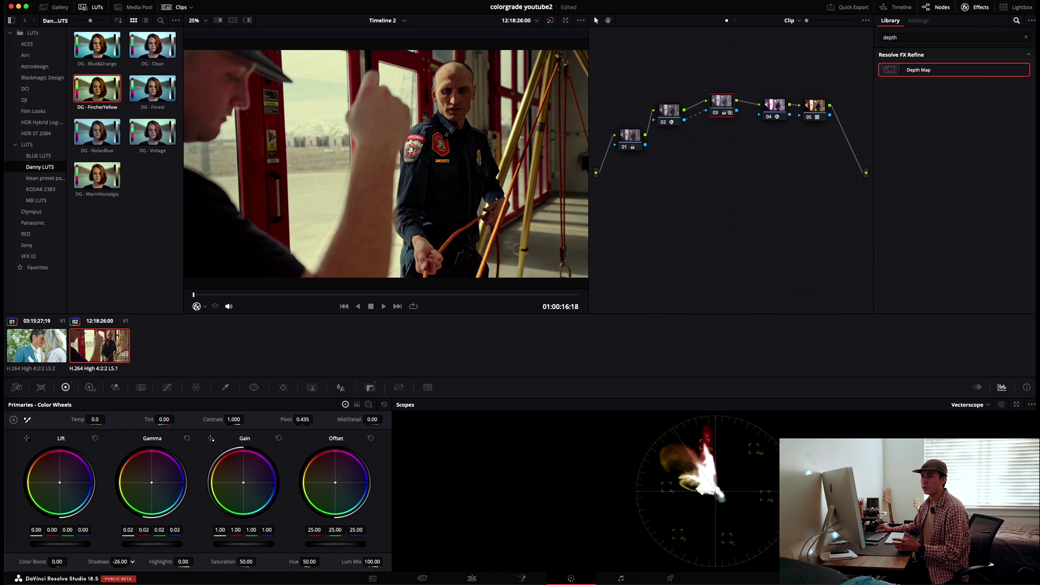
- With the depth preview on, raise node 02's Far Limit to 0.826, then return to node 03
left_click_drag(132, 562, 132, 561)
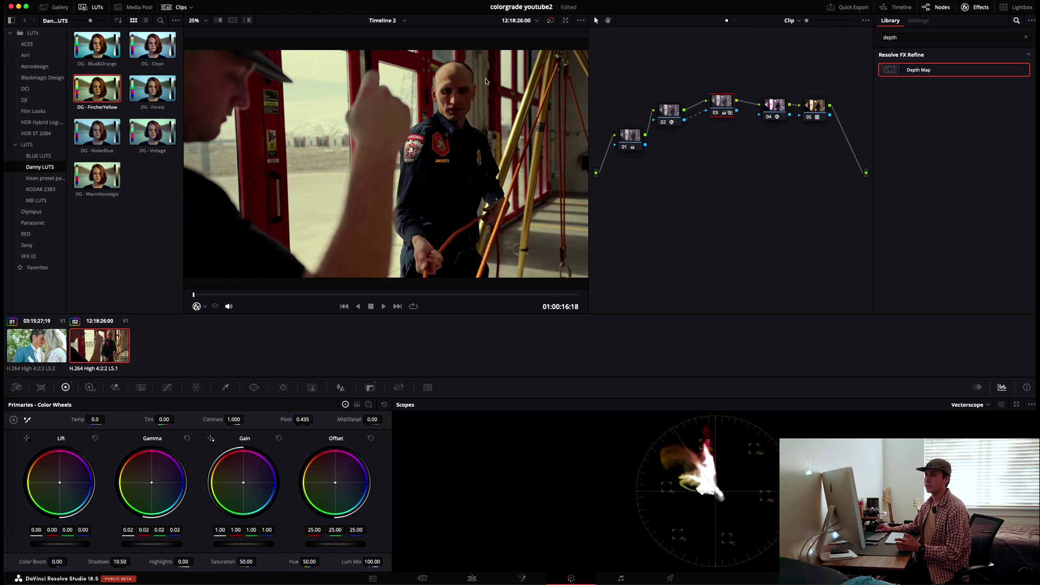
left_click(676, 111)
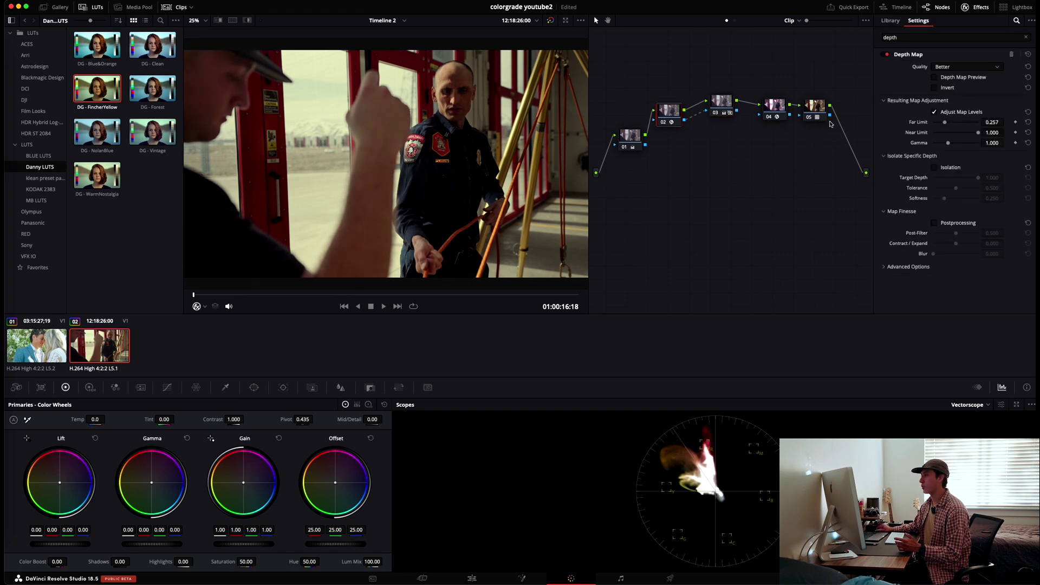
left_click(934, 77)
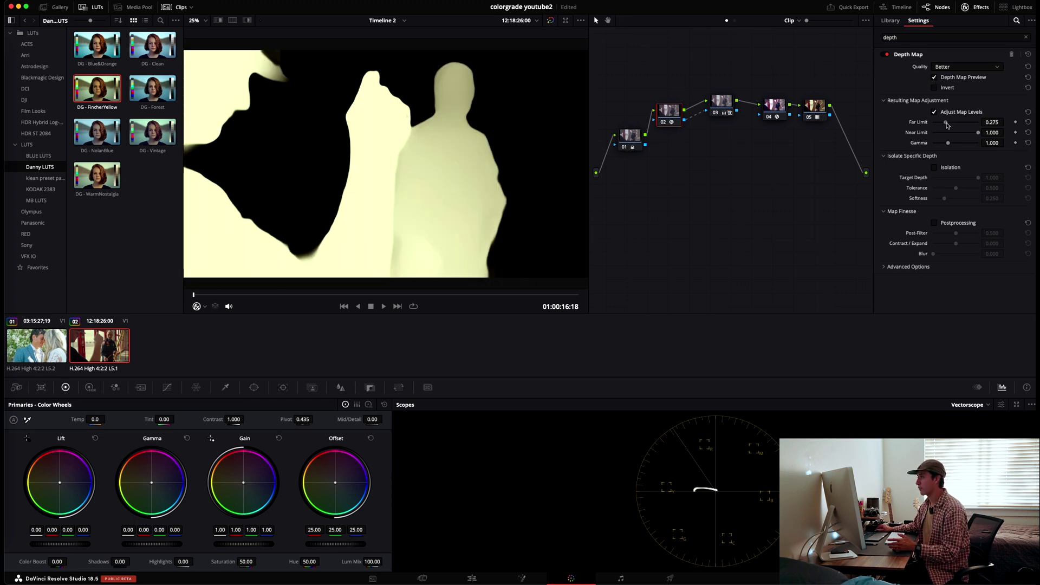
left_click_drag(953, 126, 971, 126)
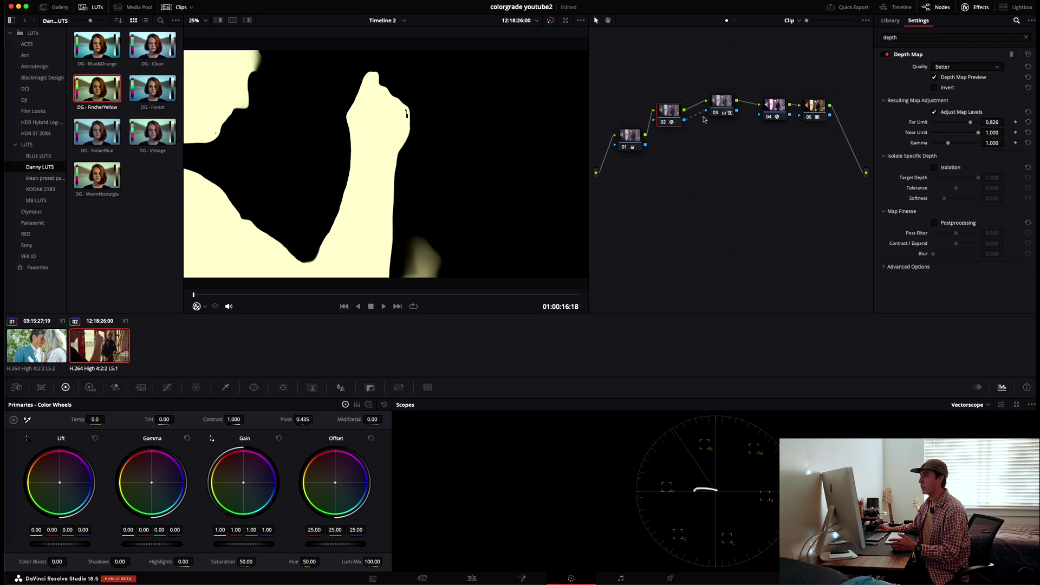
left_click(933, 77)
left_click(723, 103)
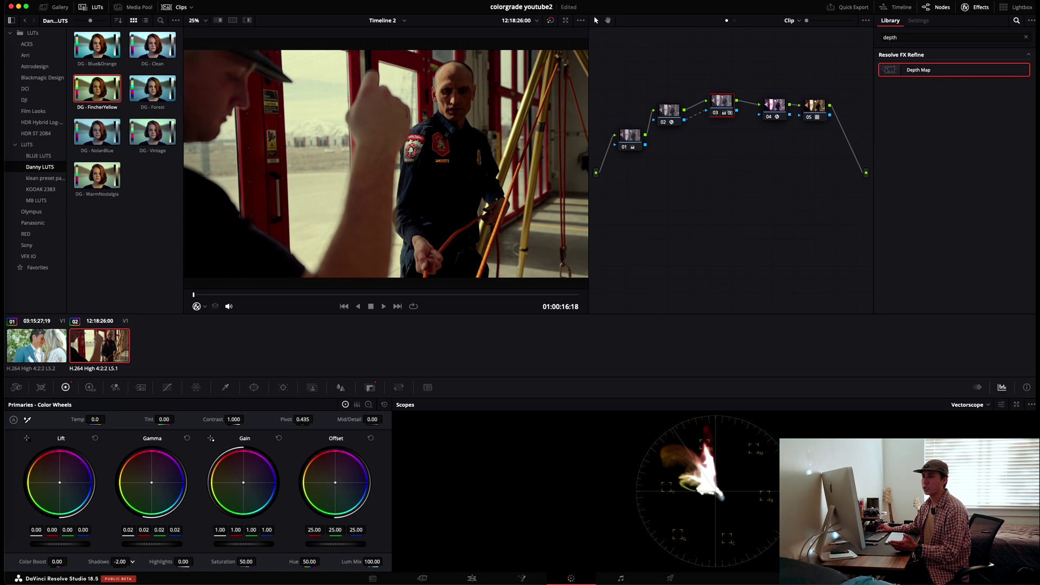
- Push node 03's Shadows up to 45.00
mouse_move(132, 562)
left_mouse_down()
mouse_move(158, 561)
mouse_move(132, 562)
left_mouse_up()
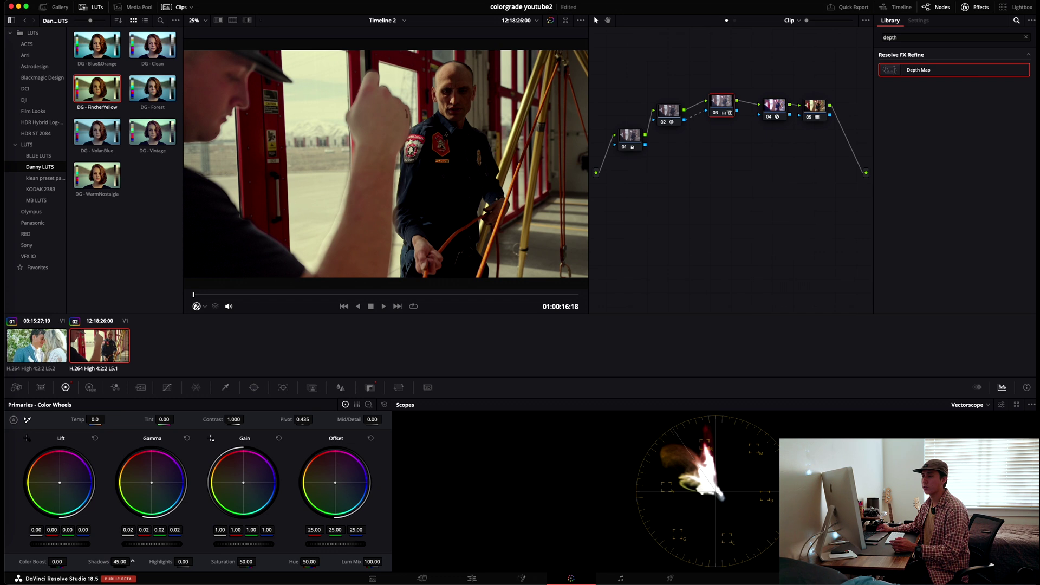